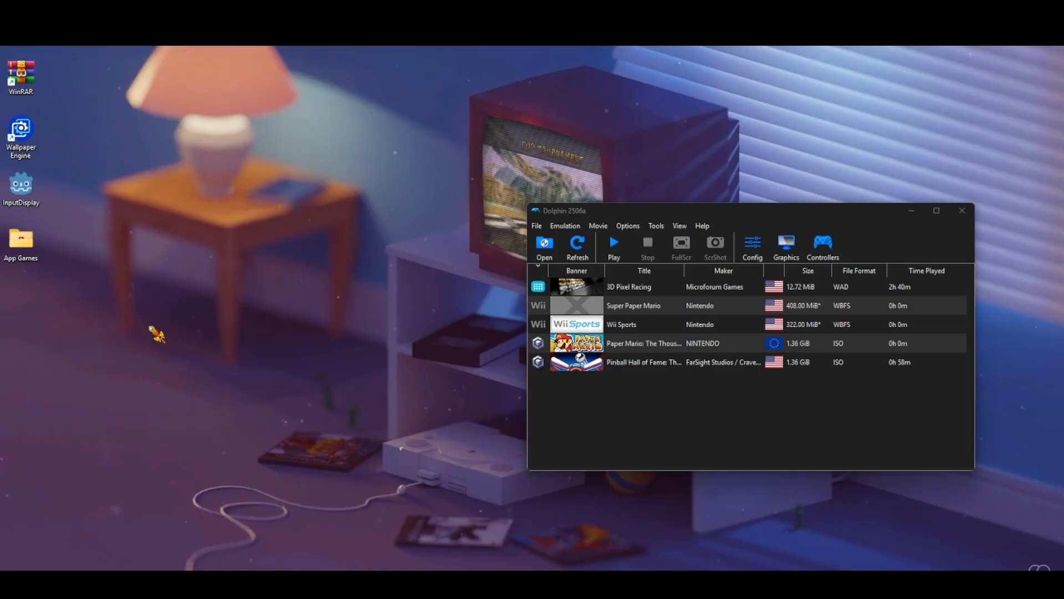
Create a new folder on the desktop named "Doplhin Games".
{"action": "right_click", "coordinate": [201, 285]}
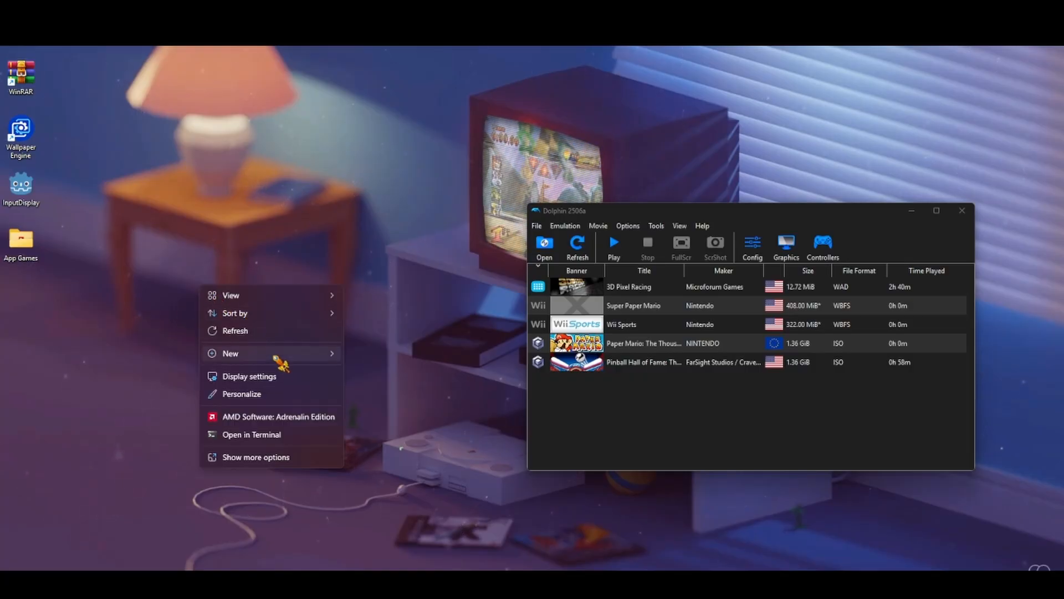
{"action": "mouse_move", "coordinate": [275, 358]}
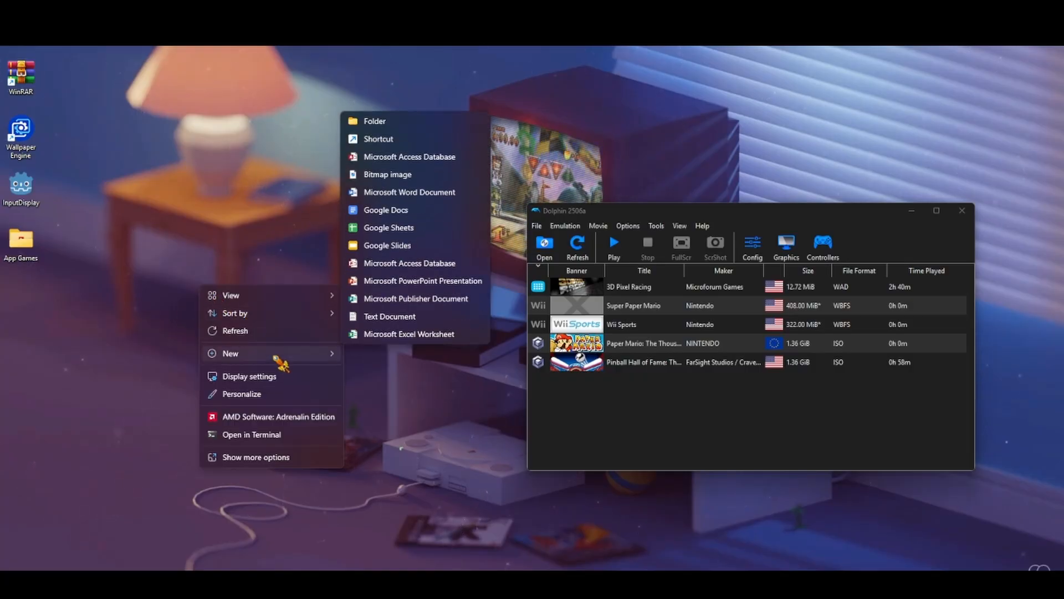
{"action": "left_click", "coordinate": [377, 120]}
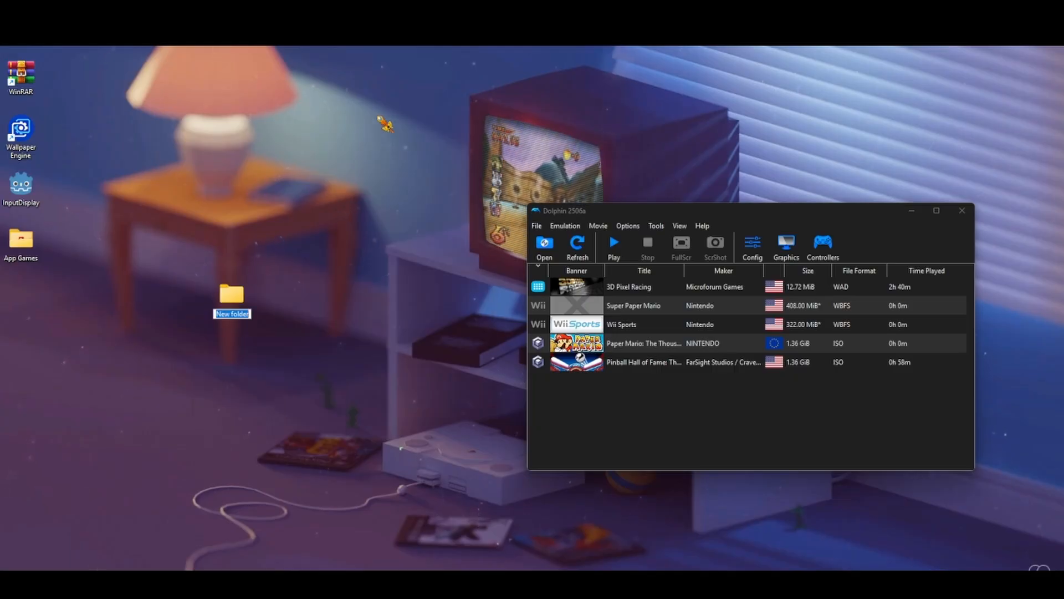
{"action": "type", "text": "Doplhi"}
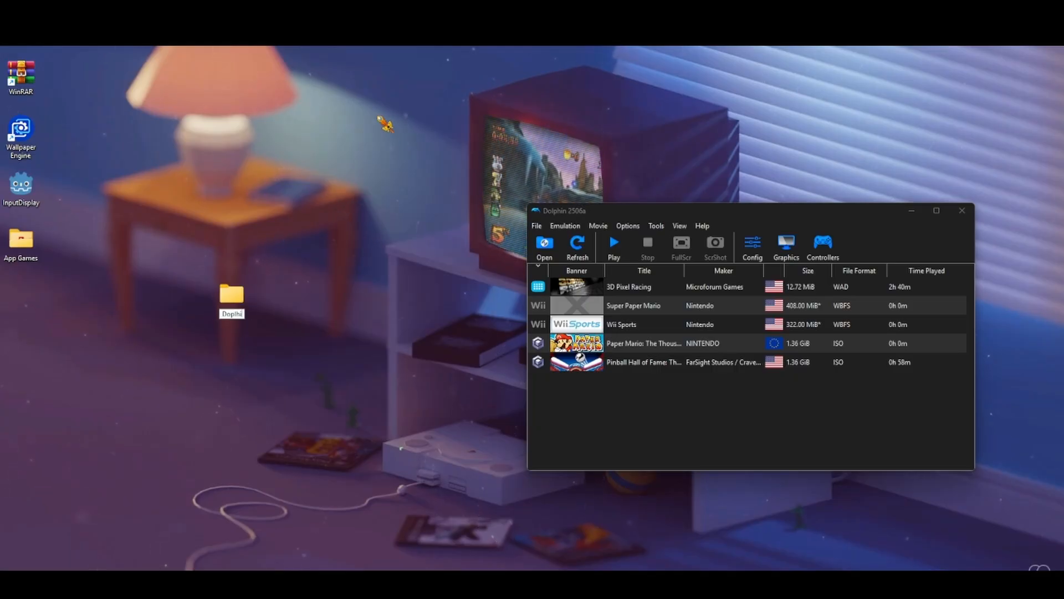
{"action": "type", "text": "n Games"}
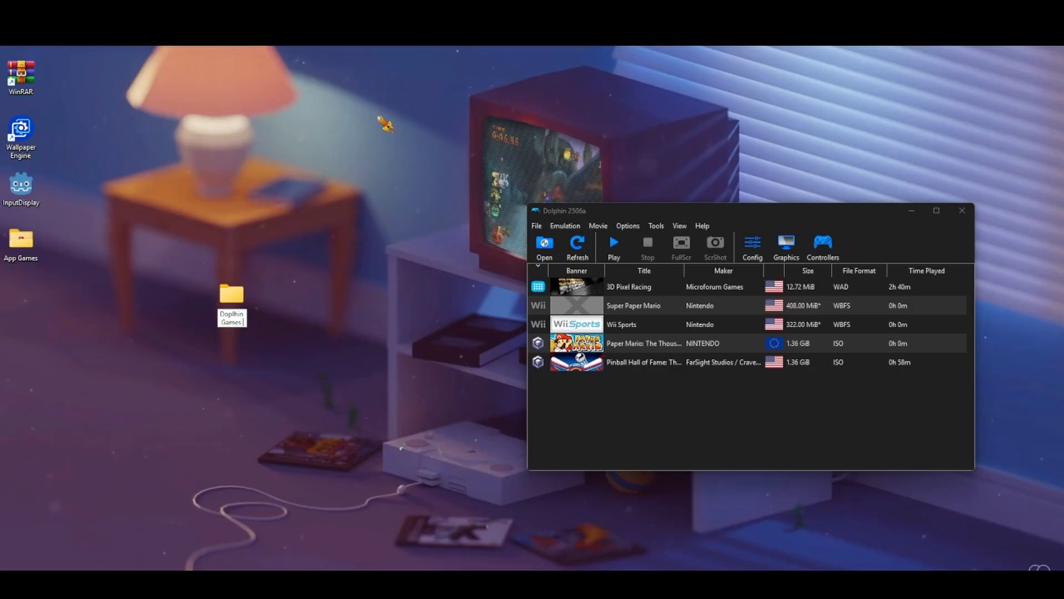
{"action": "key", "text": "Return"}
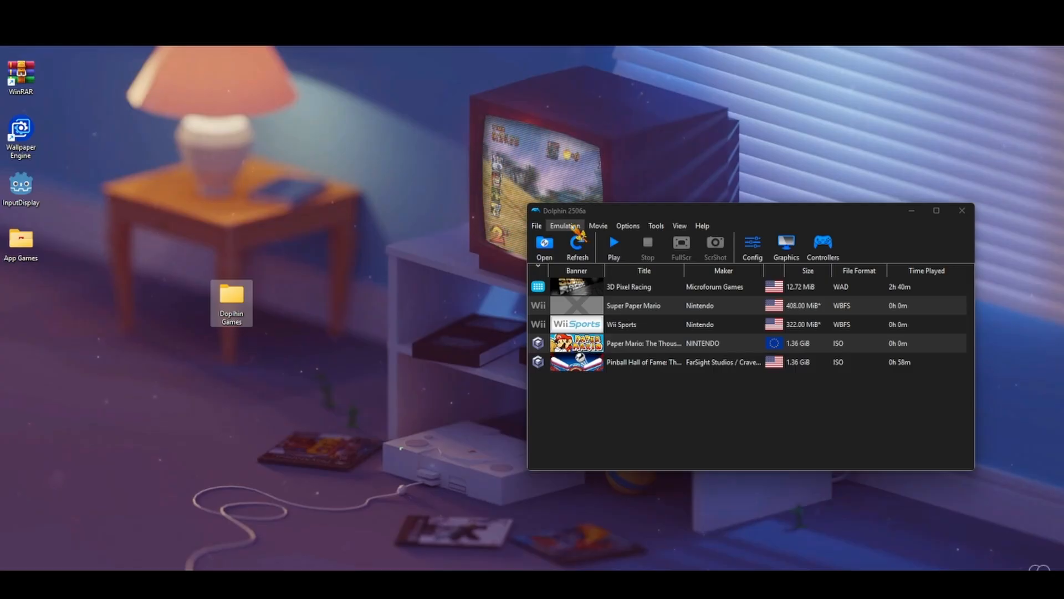
Review the game folder paths in the Dolphin configuration, and close the settings.
{"action": "left_click", "coordinate": [628, 226]}
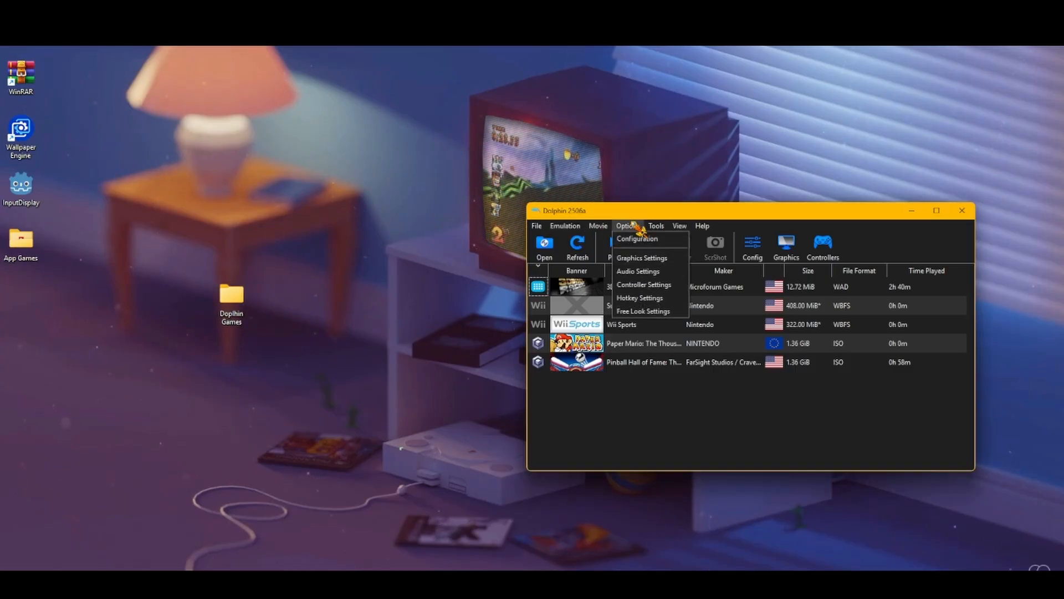
{"action": "left_click", "coordinate": [630, 239]}
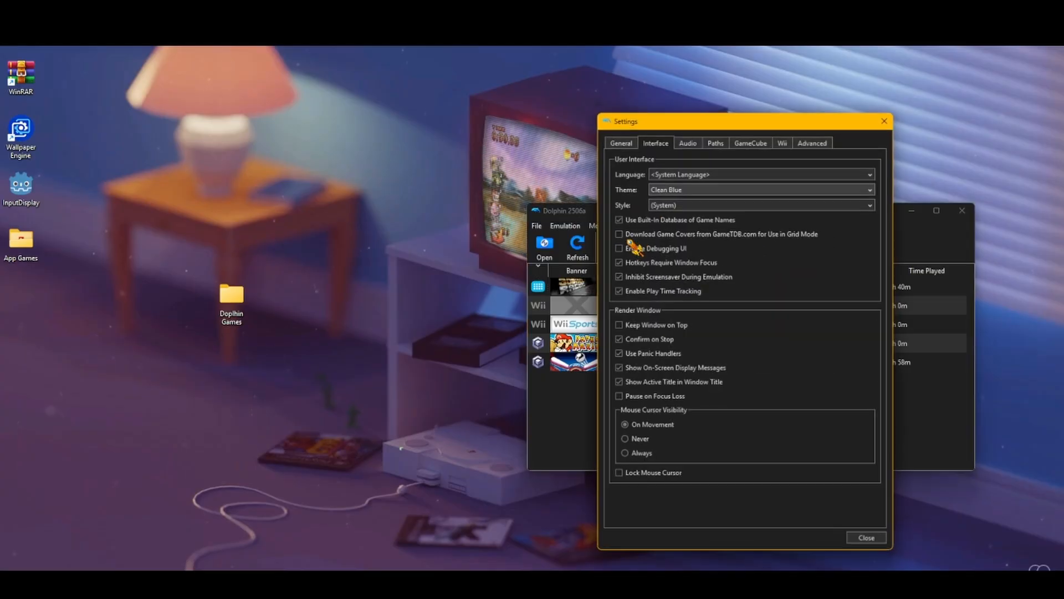
{"action": "left_click", "coordinate": [713, 142]}
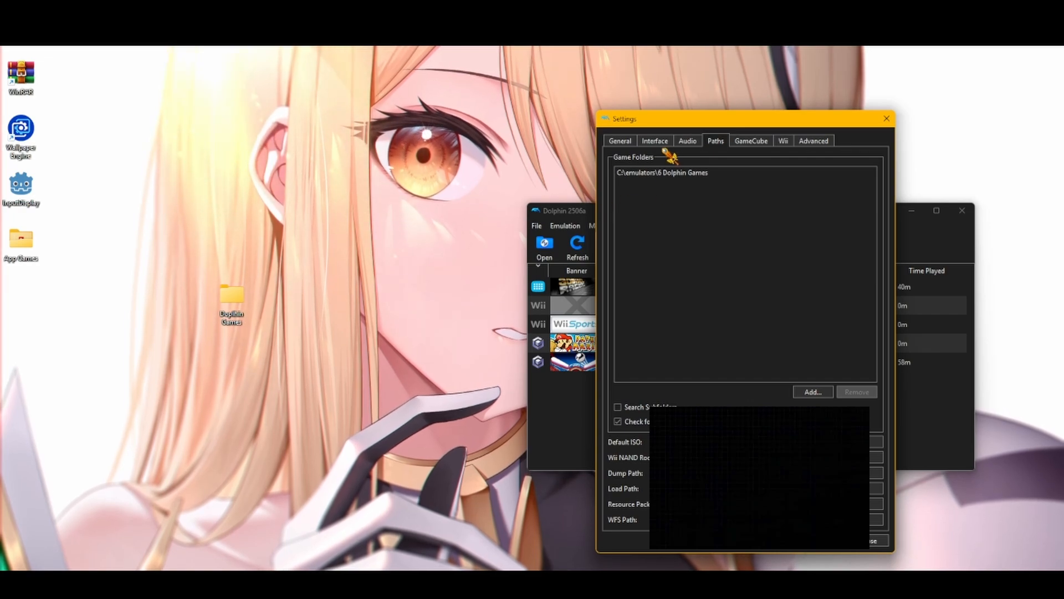
{"action": "left_click", "coordinate": [886, 119]}
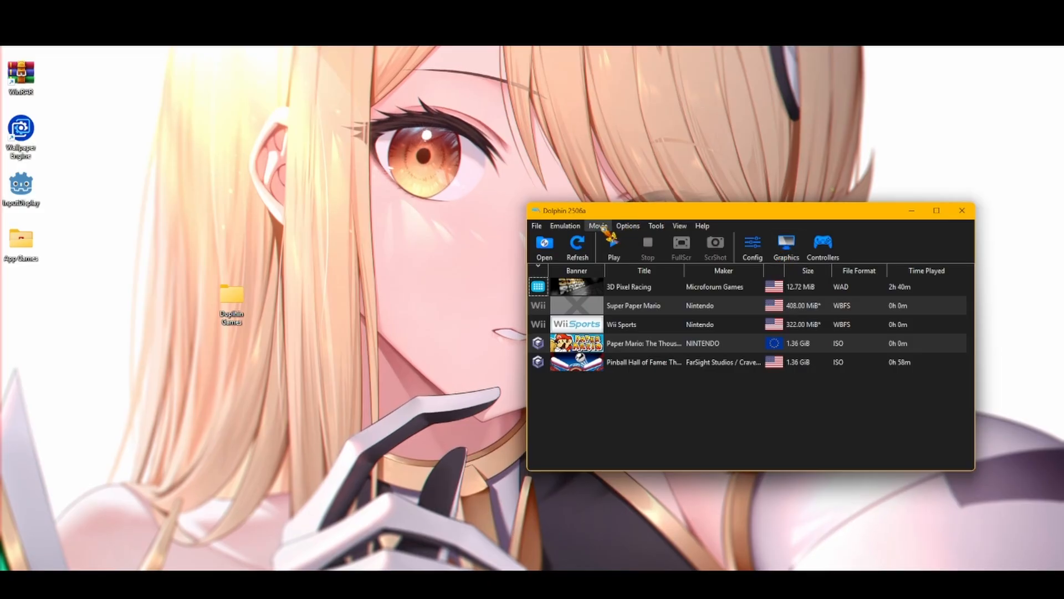
Select Clean Blue as the interface theme in the configuration, and close the settings.
{"action": "left_click", "coordinate": [632, 227]}
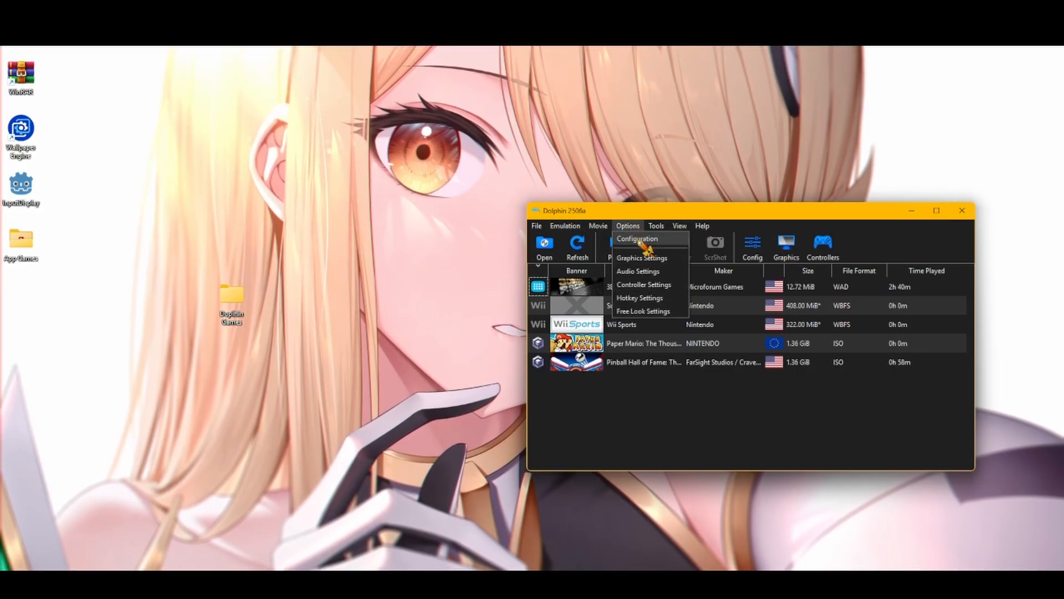
{"action": "left_click", "coordinate": [638, 239]}
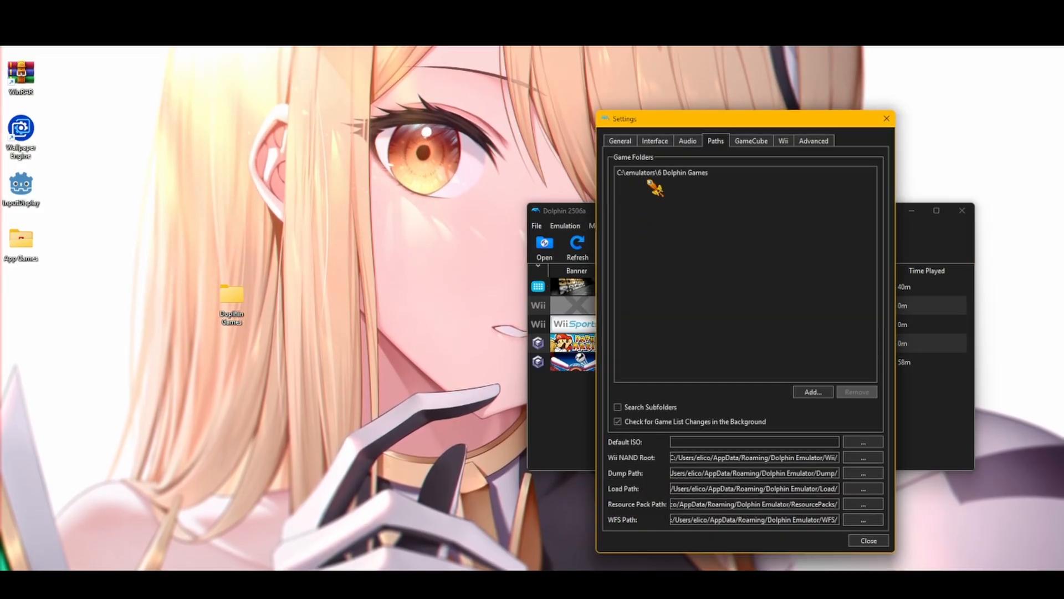
{"action": "left_click", "coordinate": [654, 145]}
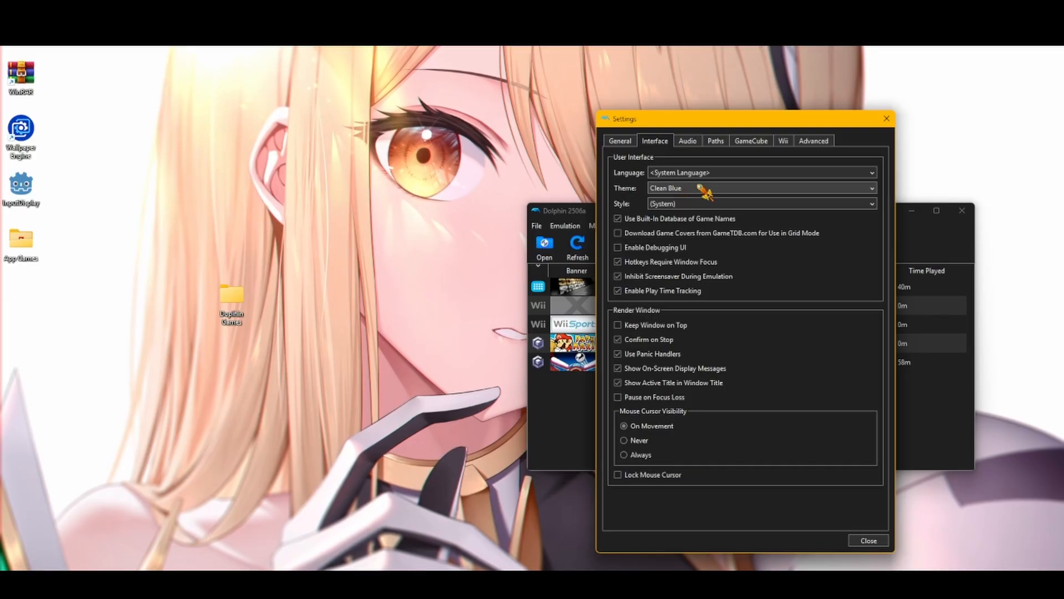
{"action": "left_click", "coordinate": [702, 189]}
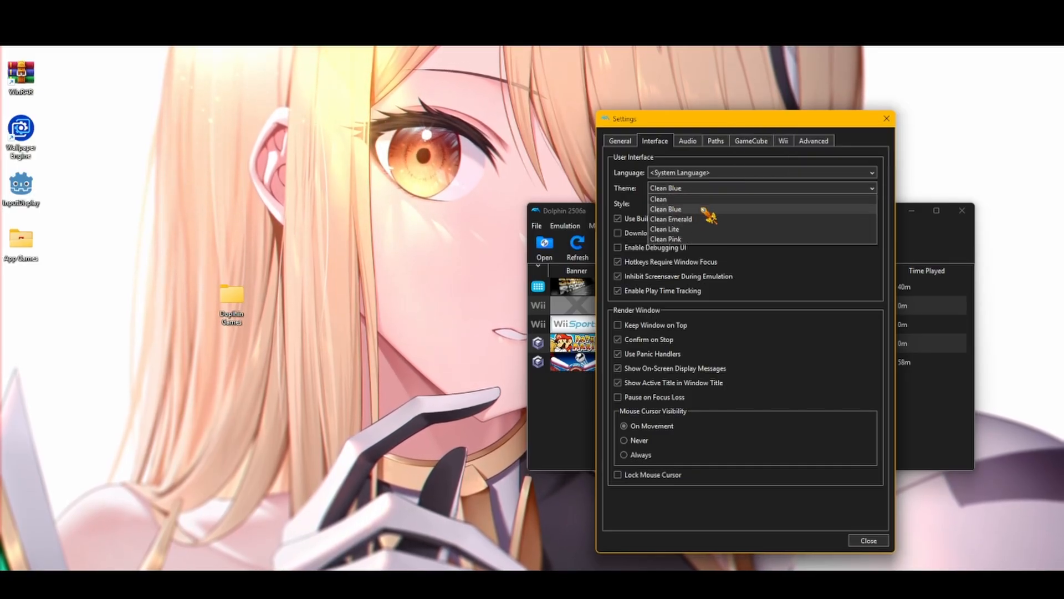
{"action": "left_click", "coordinate": [703, 209]}
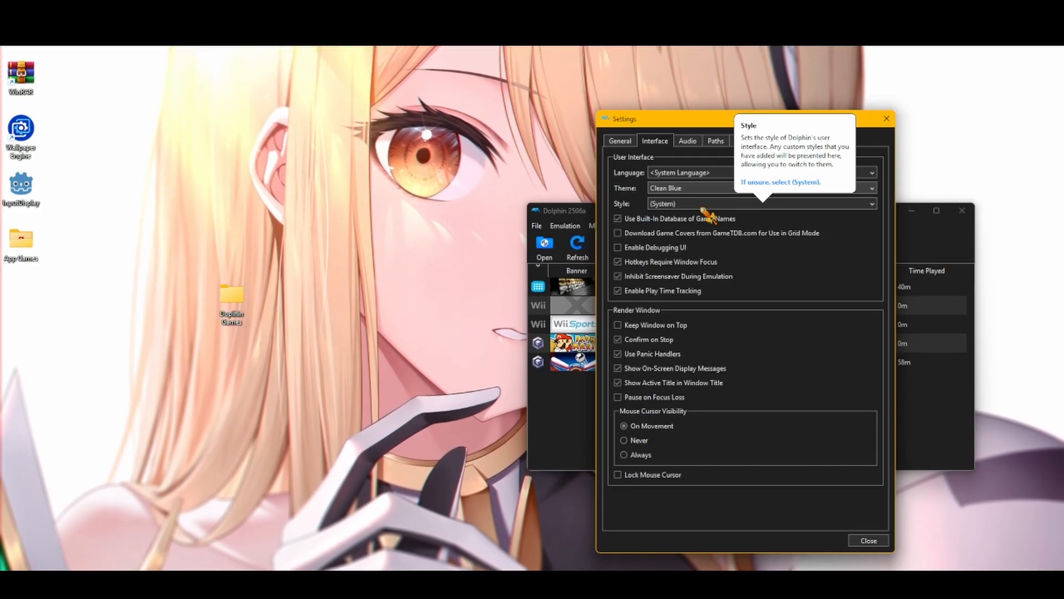
{"action": "left_click", "coordinate": [886, 118]}
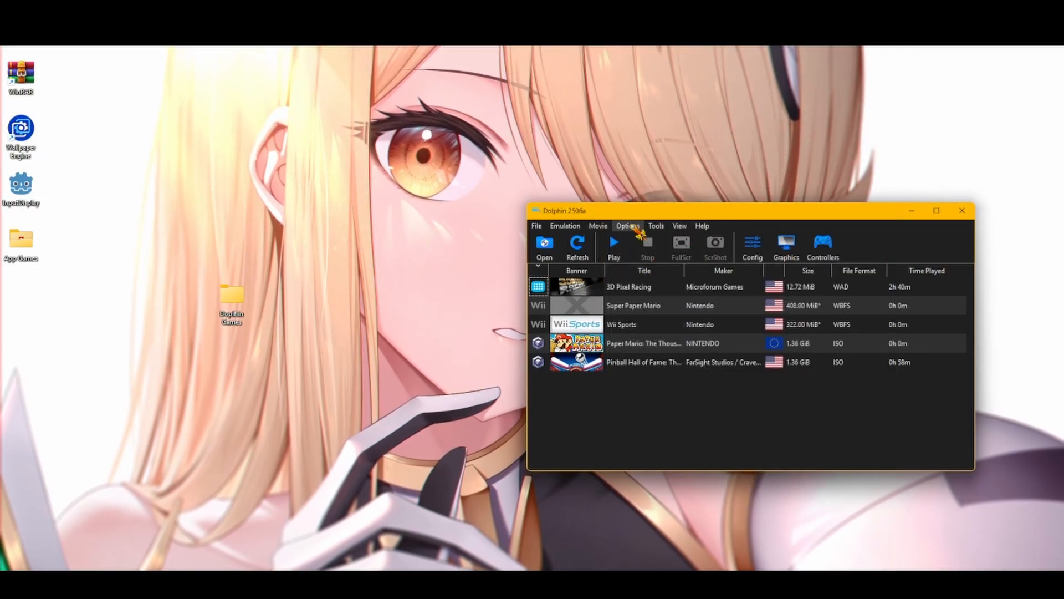
Select Cubeb as the audio backend in the audio settings, and close the settings.
{"action": "left_click", "coordinate": [635, 229]}
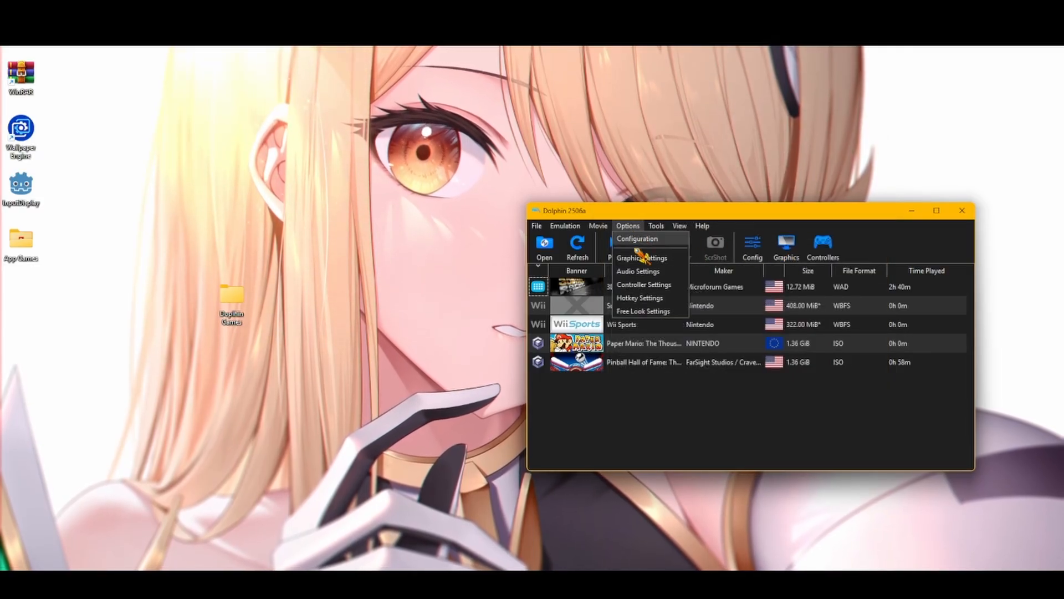
{"action": "left_click", "coordinate": [642, 272]}
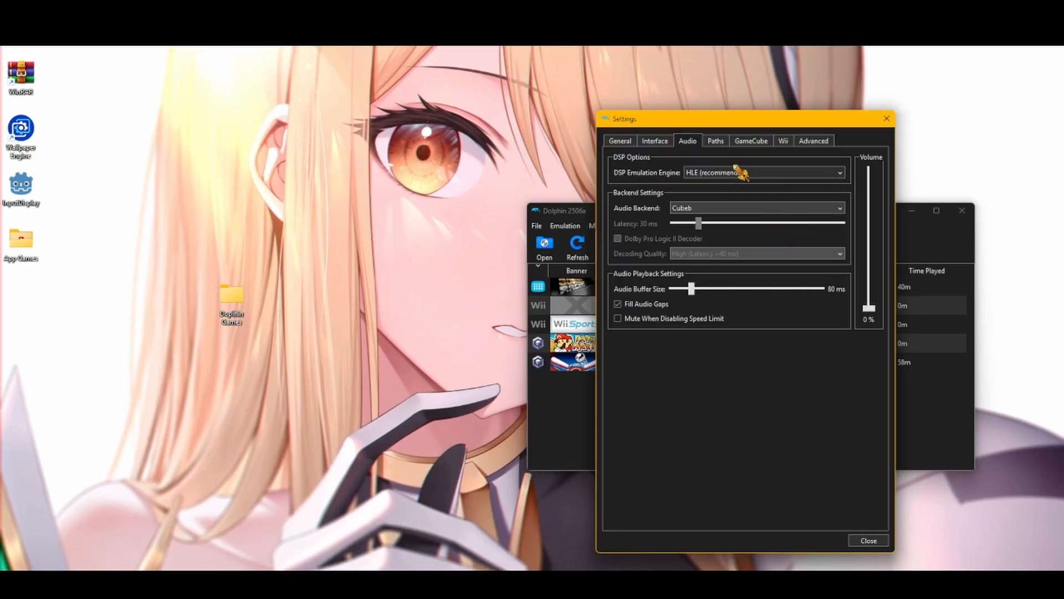
{"action": "left_click", "coordinate": [713, 206]}
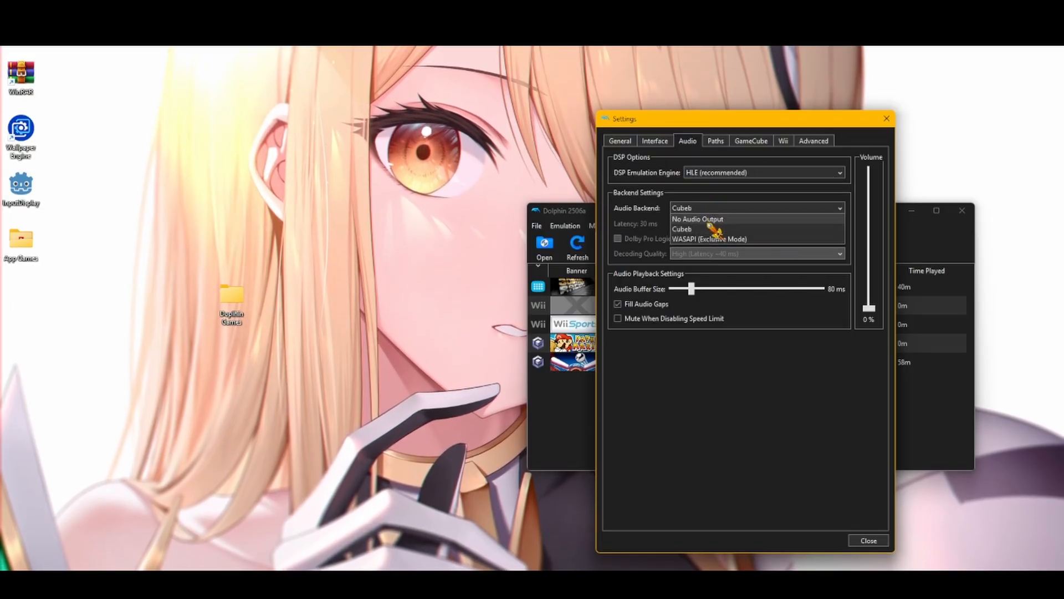
{"action": "left_click", "coordinate": [712, 229]}
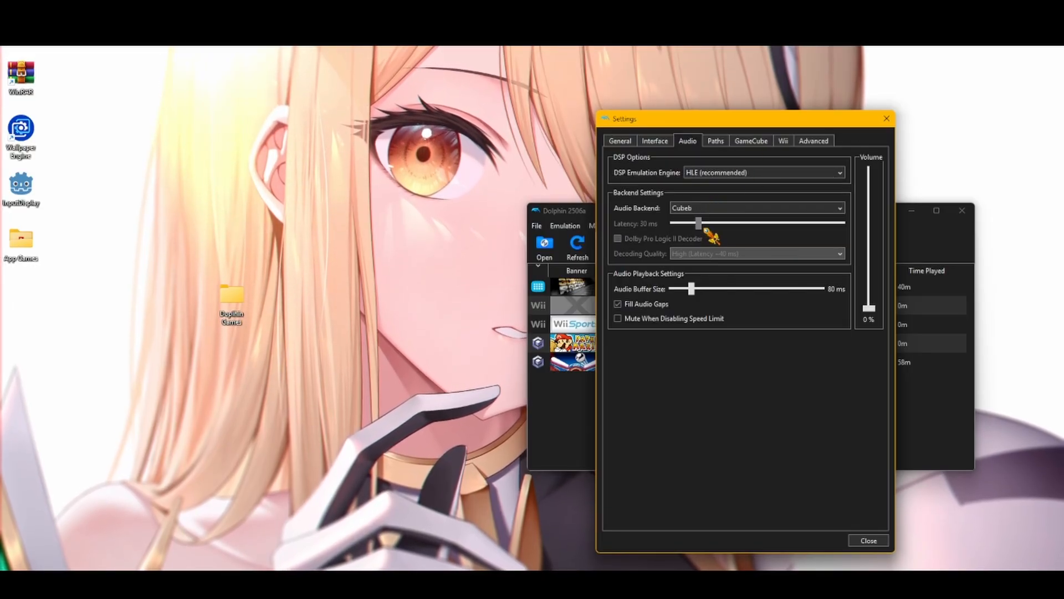
{"action": "left_click", "coordinate": [888, 121]}
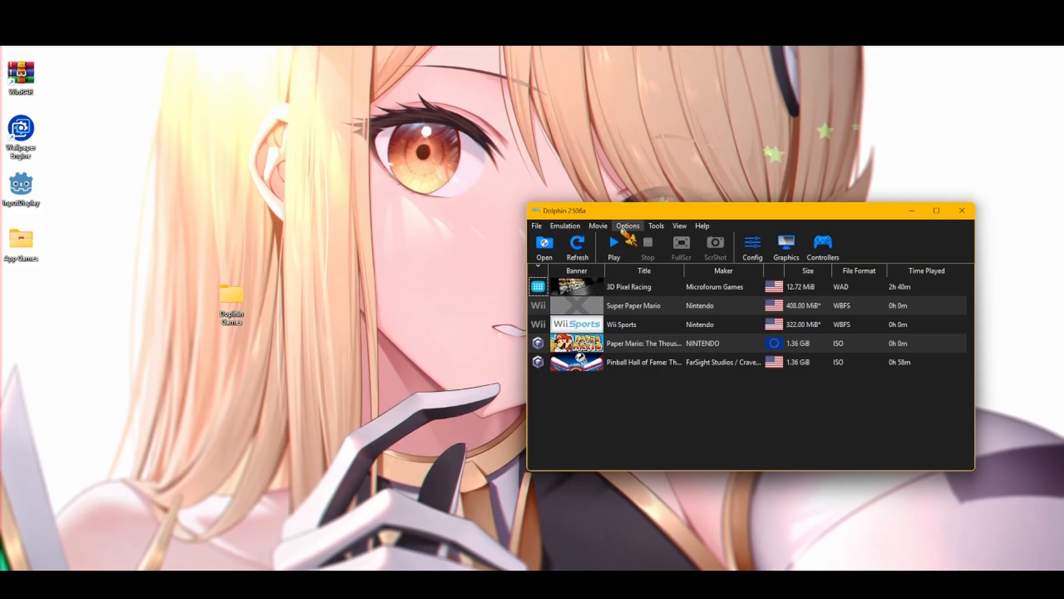
Look through the Advanced, Paths, Audio, Interface and General pages of the configuration.
{"action": "left_click", "coordinate": [565, 226]}
{"action": "mouse_move", "coordinate": [599, 225]}
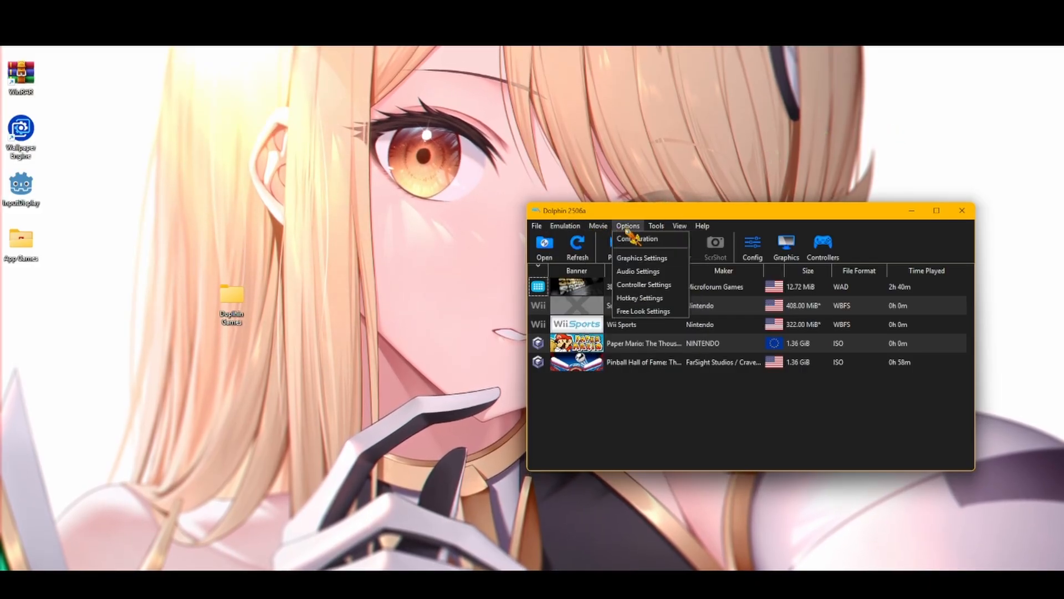
{"action": "left_click", "coordinate": [629, 238]}
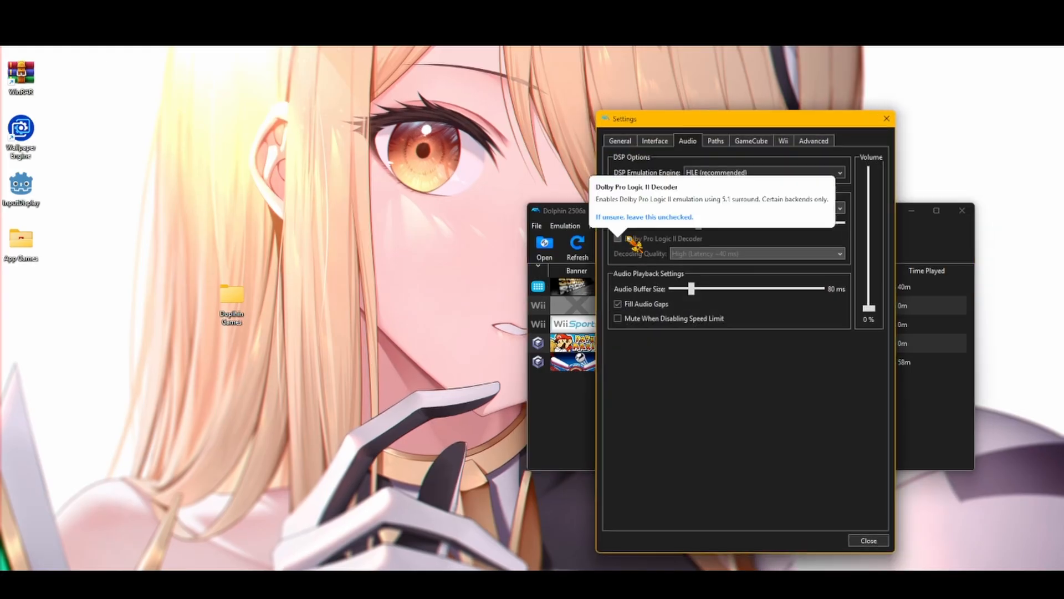
{"action": "left_click", "coordinate": [814, 142]}
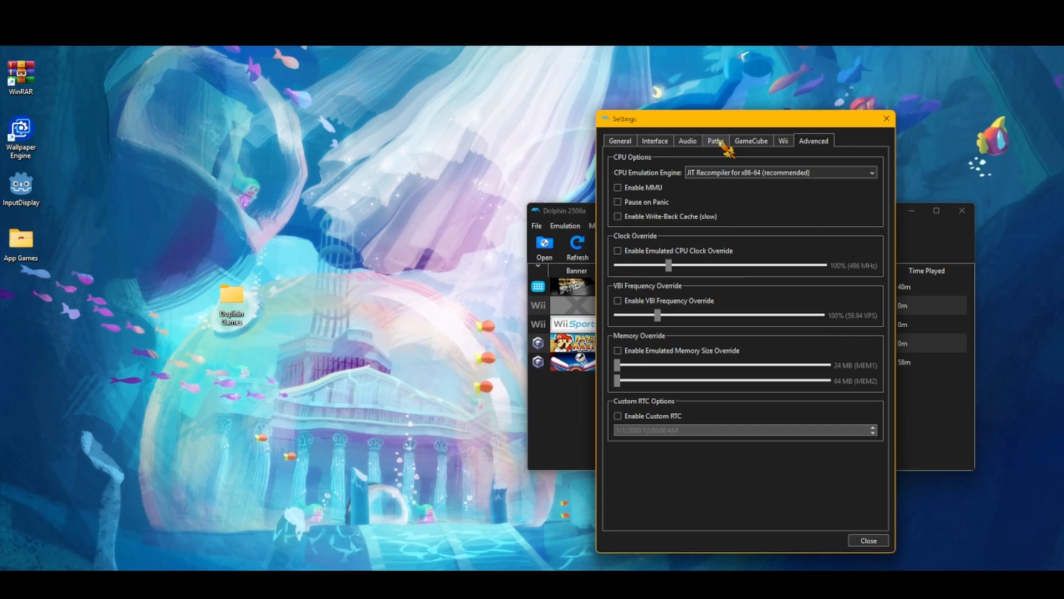
{"action": "left_click", "coordinate": [718, 141]}
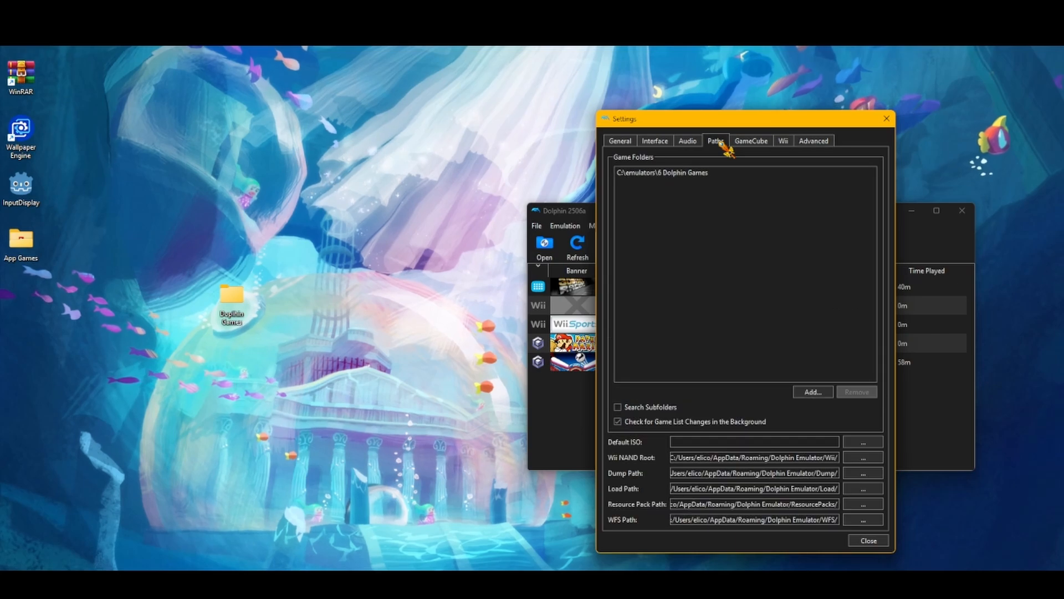
{"action": "left_click", "coordinate": [689, 142]}
{"action": "left_click", "coordinate": [656, 142]}
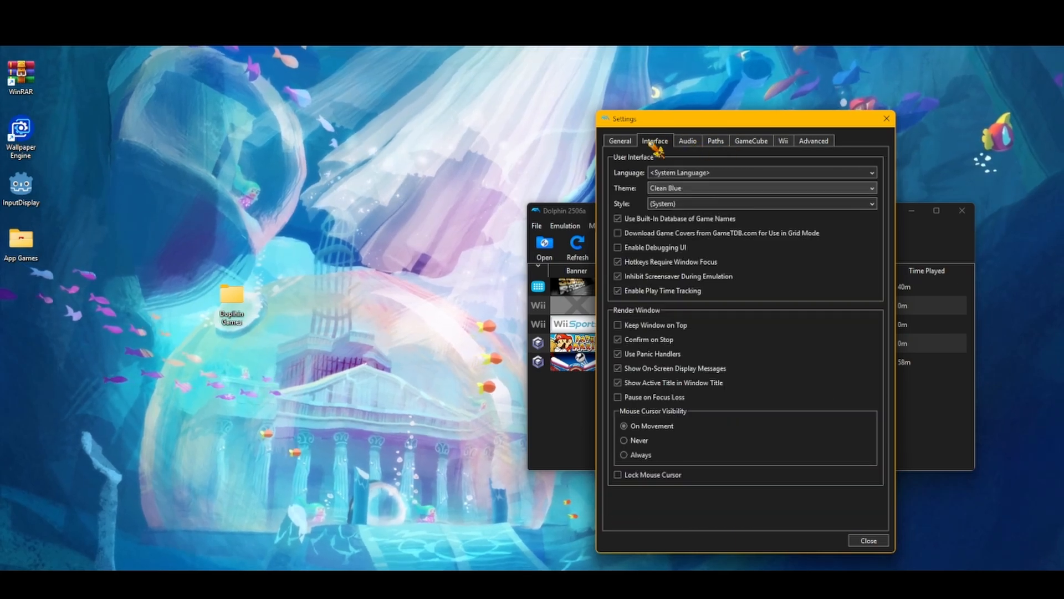
{"action": "left_click", "coordinate": [622, 142]}
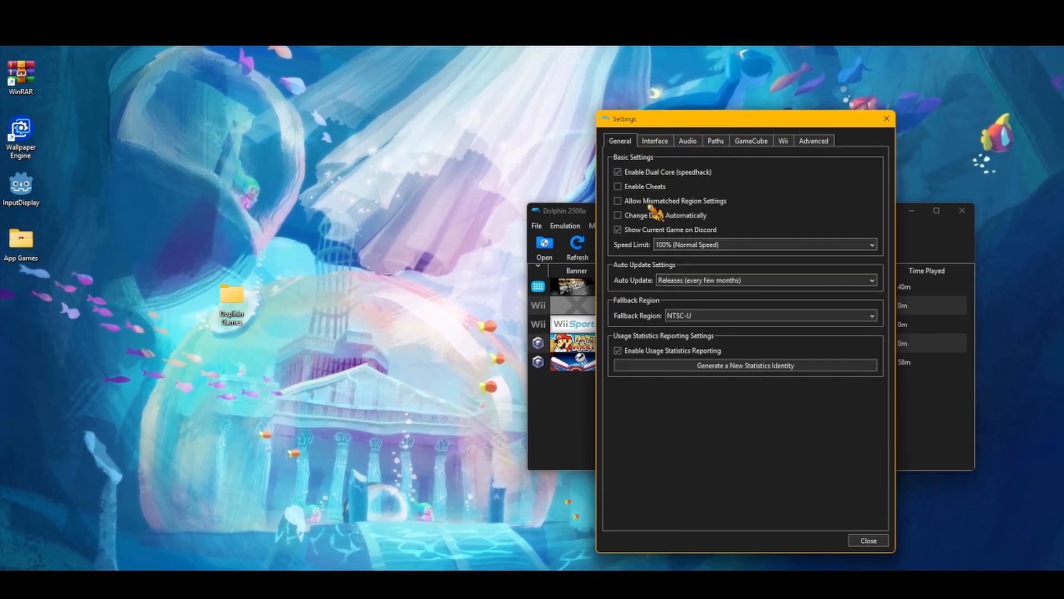
Examine the available emulation speed limit options without choosing one, and close the settings.
{"action": "mouse_move", "coordinate": [681, 247]}
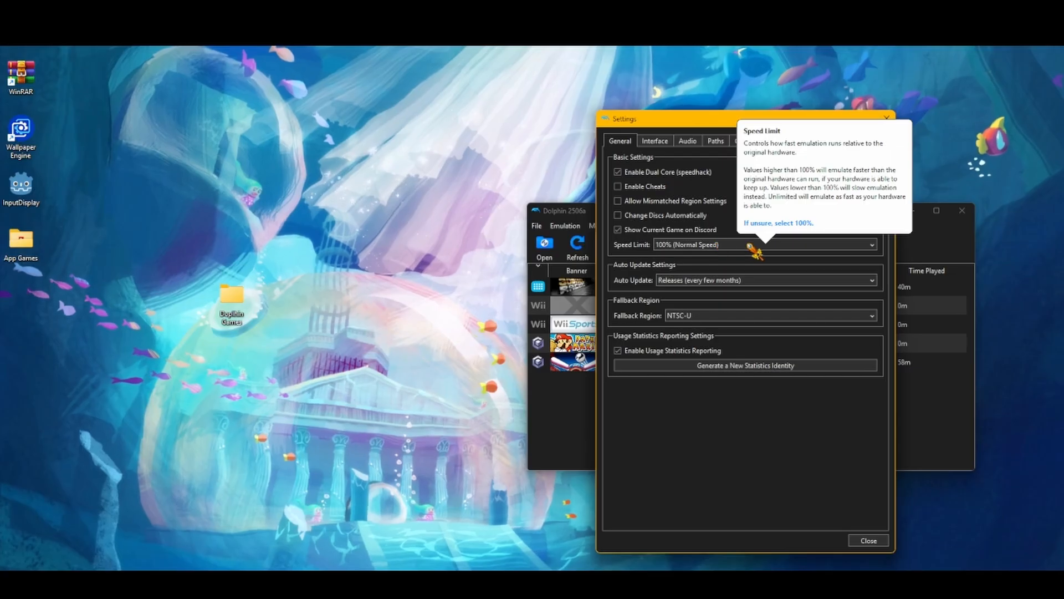
{"action": "left_click", "coordinate": [719, 246]}
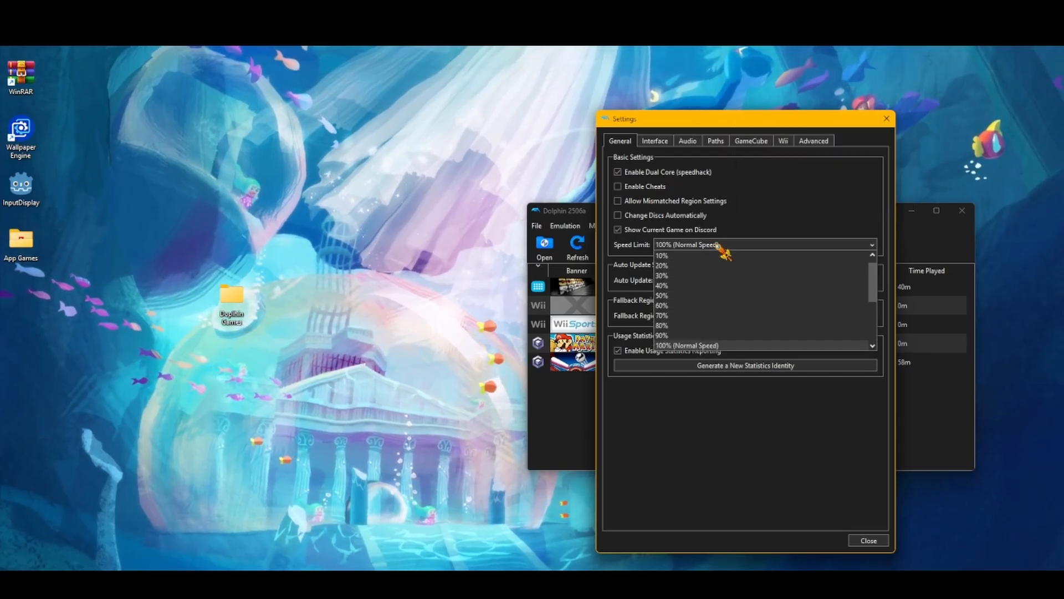
{"action": "scroll", "coordinate": [726, 282], "scroll_direction": "down", "scroll_amount": 4}
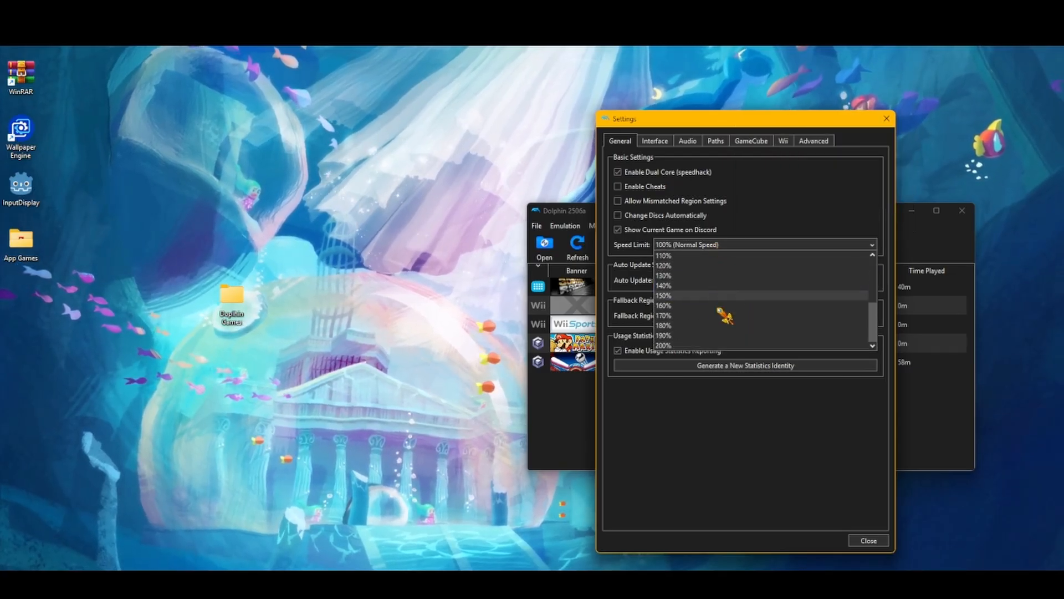
{"action": "scroll", "coordinate": [718, 312], "scroll_direction": "up", "scroll_amount": 4}
{"action": "scroll", "coordinate": [717, 312], "scroll_direction": "down", "scroll_amount": 4}
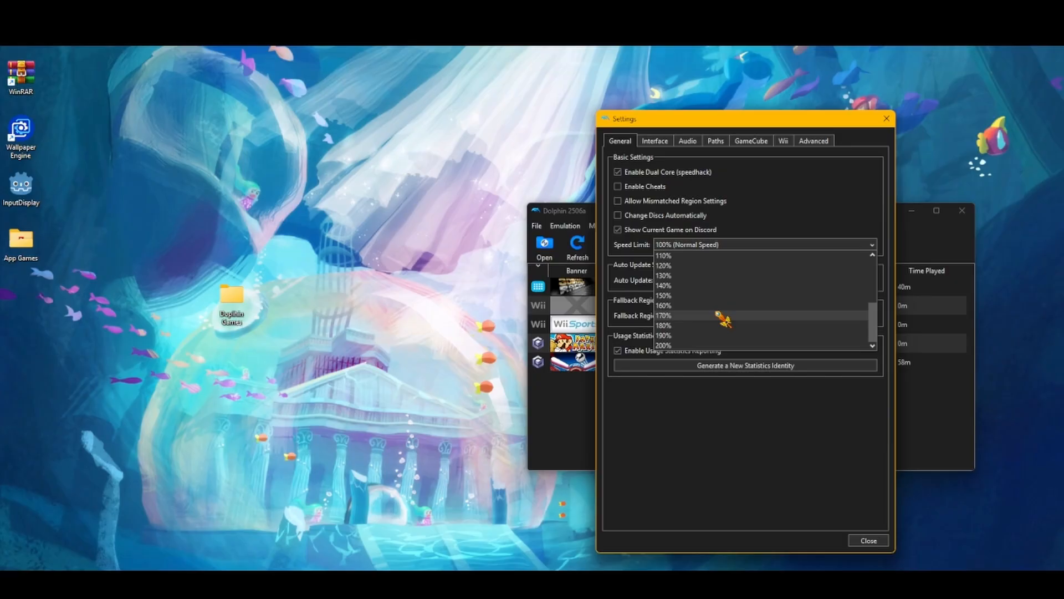
{"action": "left_click", "coordinate": [727, 246]}
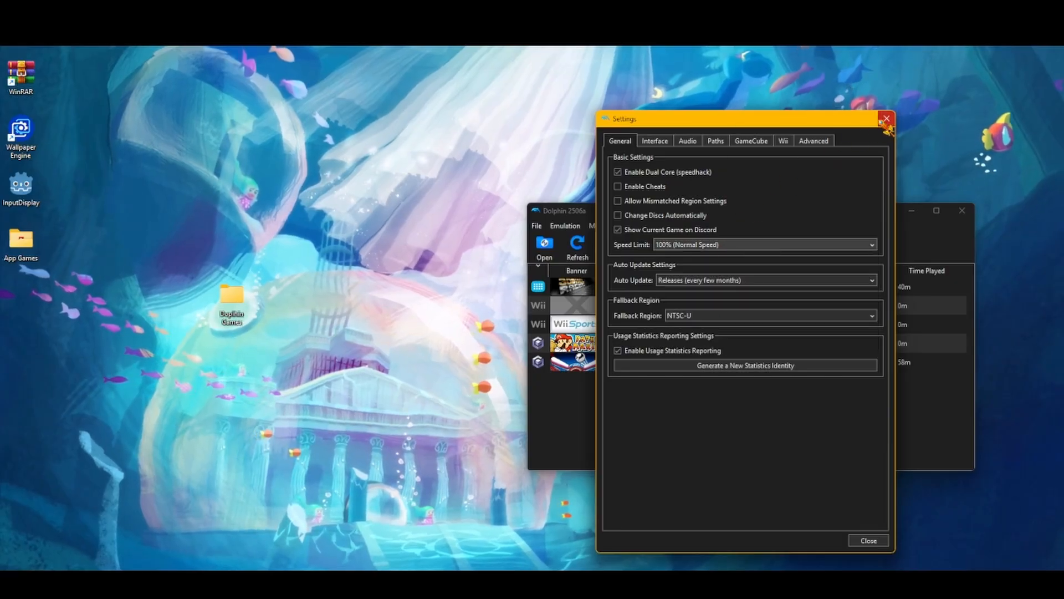
{"action": "left_click", "coordinate": [884, 121]}
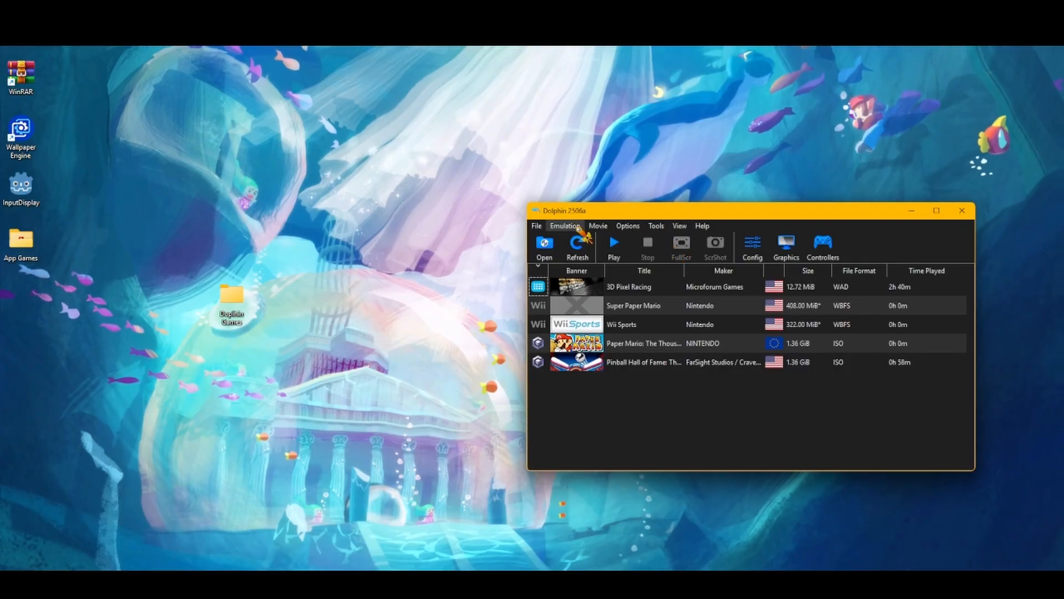
Open the emulator configuration and look over its General and Interface pages.
{"action": "left_click", "coordinate": [565, 226]}
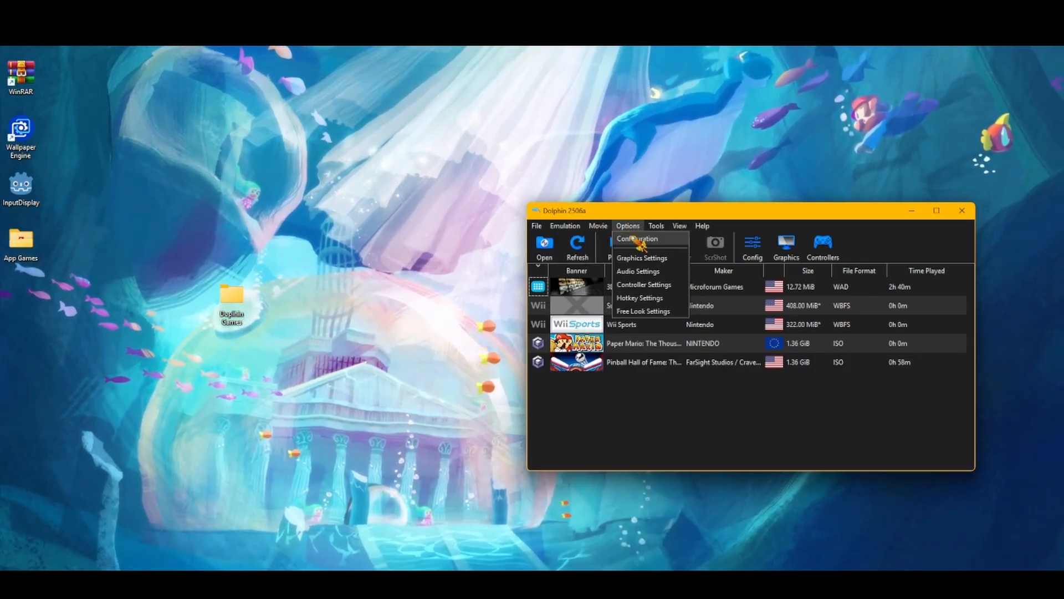
{"action": "left_click", "coordinate": [635, 238]}
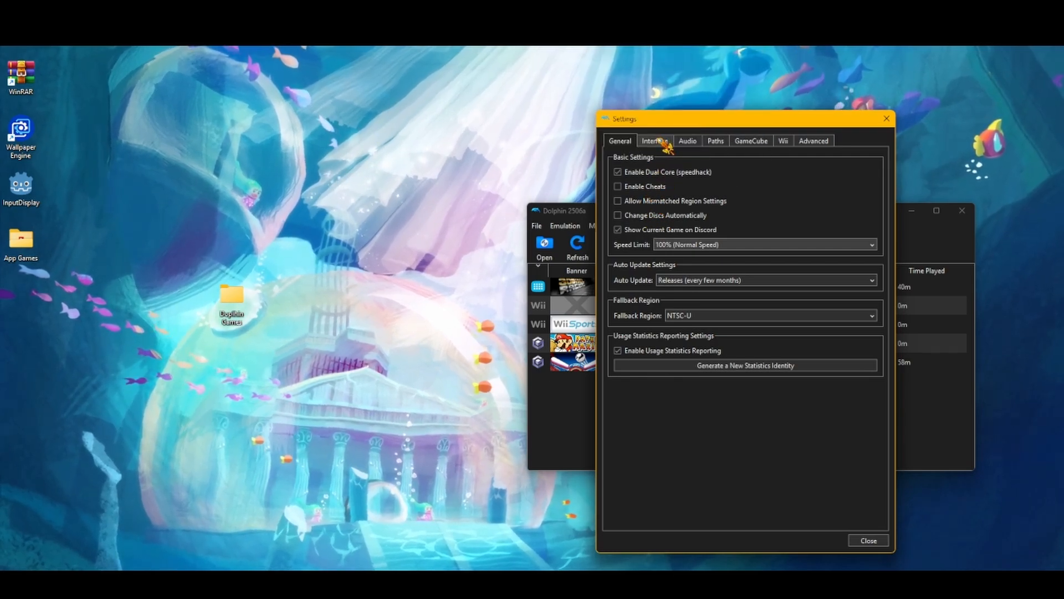
{"action": "left_click", "coordinate": [657, 141]}
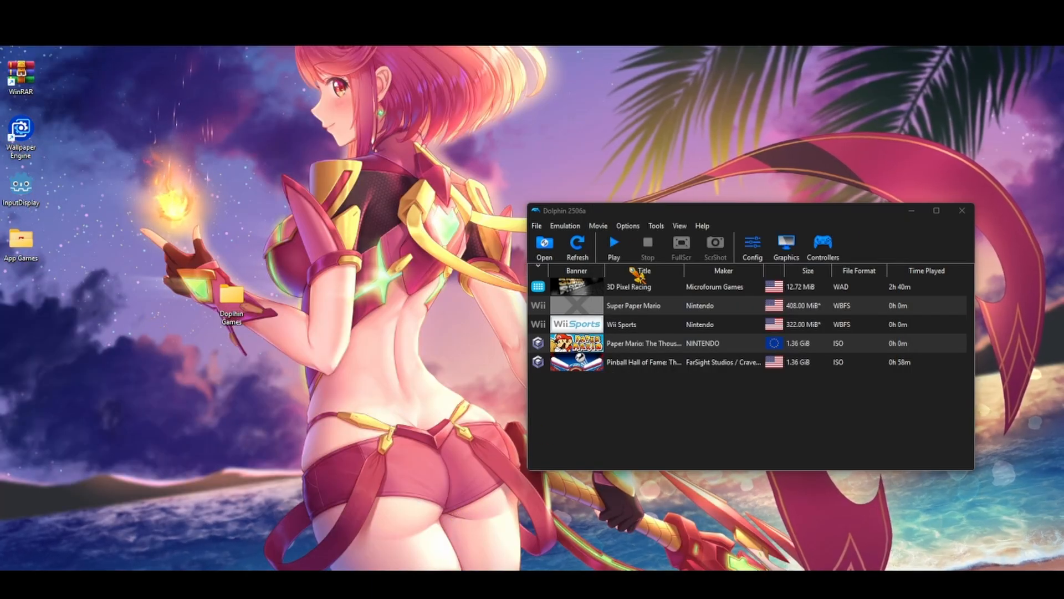
Examine the aspect ratio and internal resolution options in the graphics settings without choosing any, and close the settings.
{"action": "left_click", "coordinate": [628, 226]}
{"action": "left_click", "coordinate": [643, 258]}
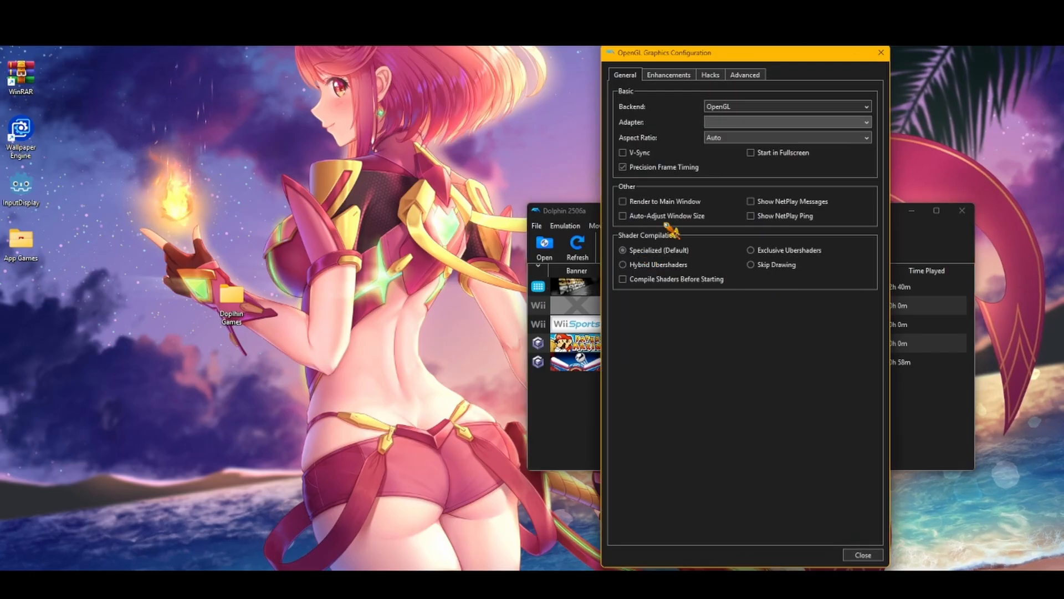
{"action": "left_click", "coordinate": [725, 139]}
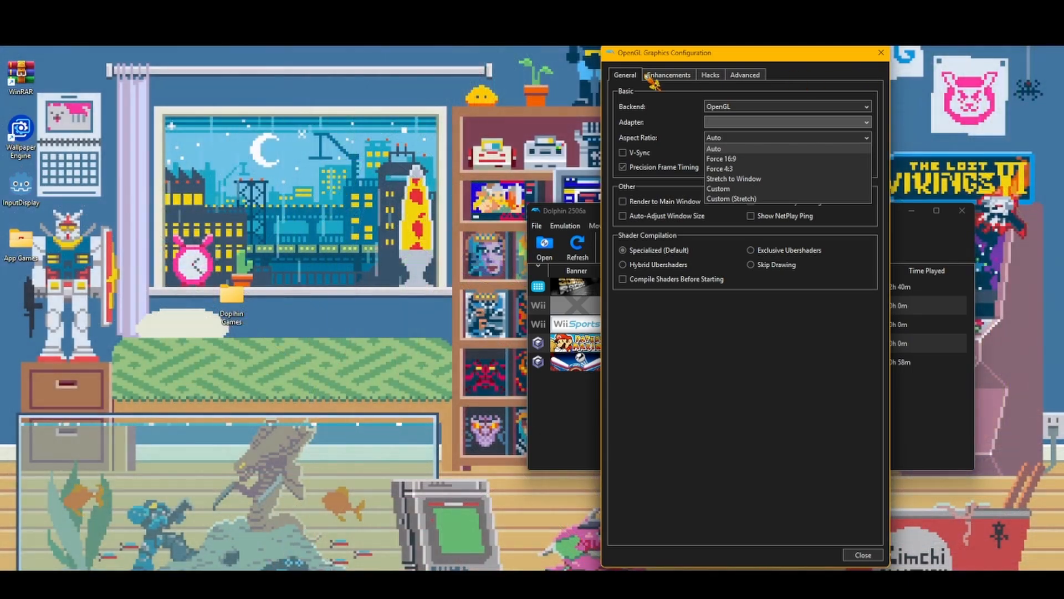
{"action": "left_click", "coordinate": [663, 76]}
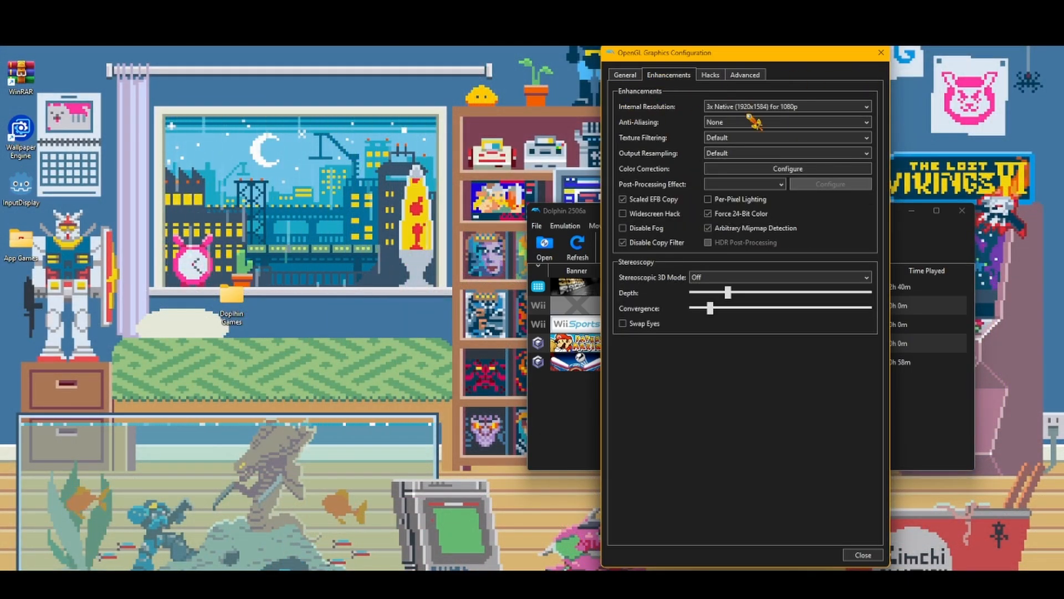
{"action": "left_click", "coordinate": [783, 107]}
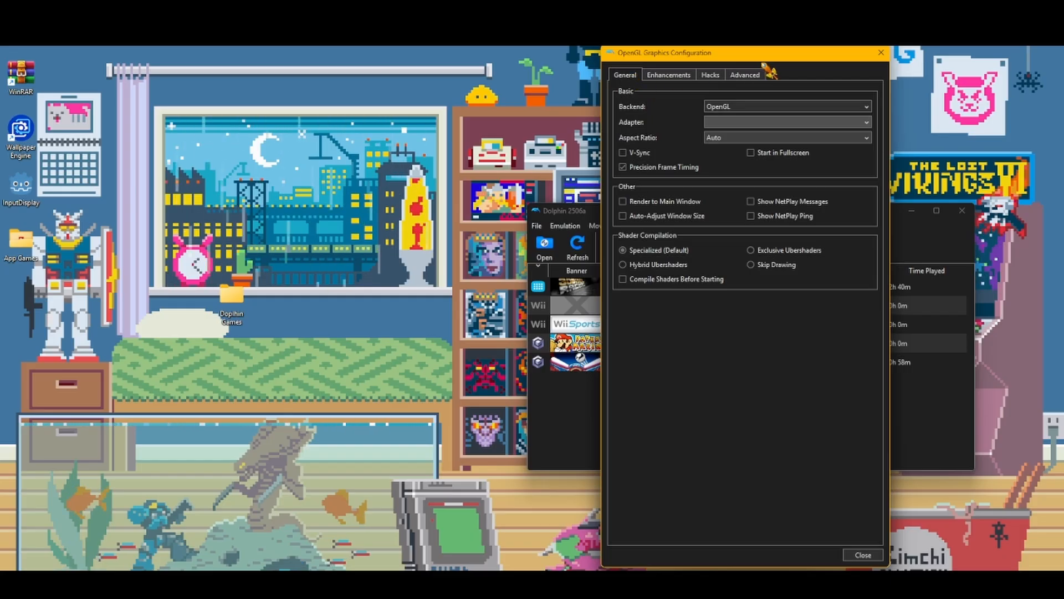
{"action": "left_click", "coordinate": [881, 52]}
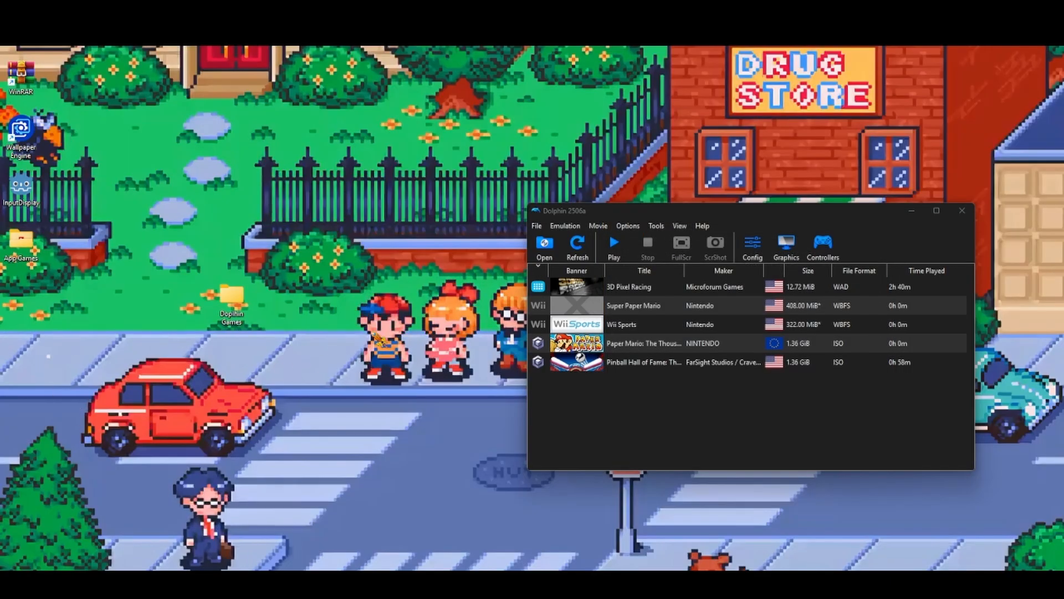
Review the performance statistics options on the Advanced page of the graphics settings, and close the settings.
{"action": "left_click", "coordinate": [636, 228]}
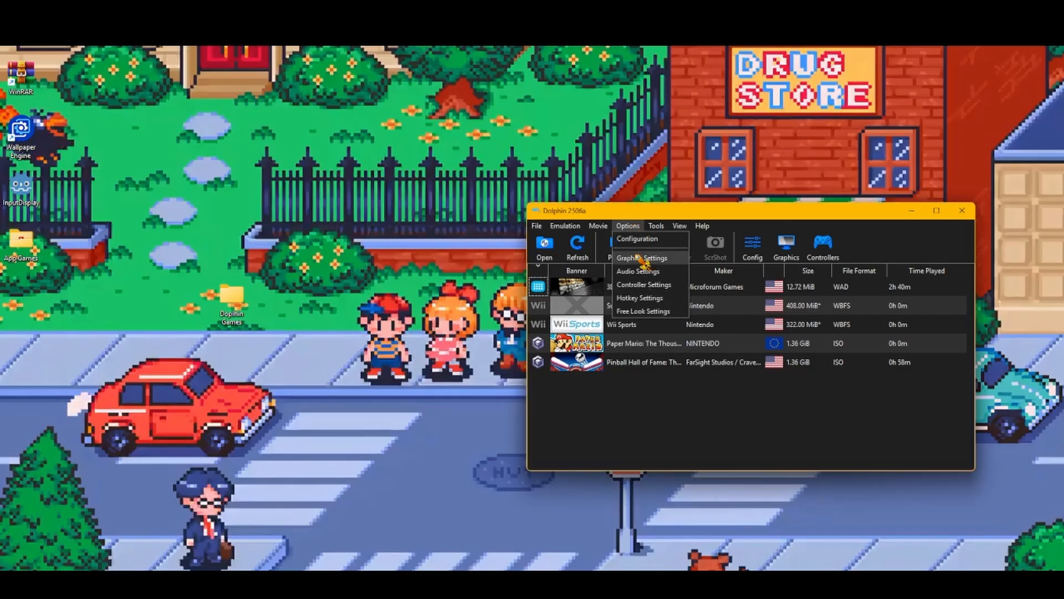
{"action": "left_click", "coordinate": [642, 257]}
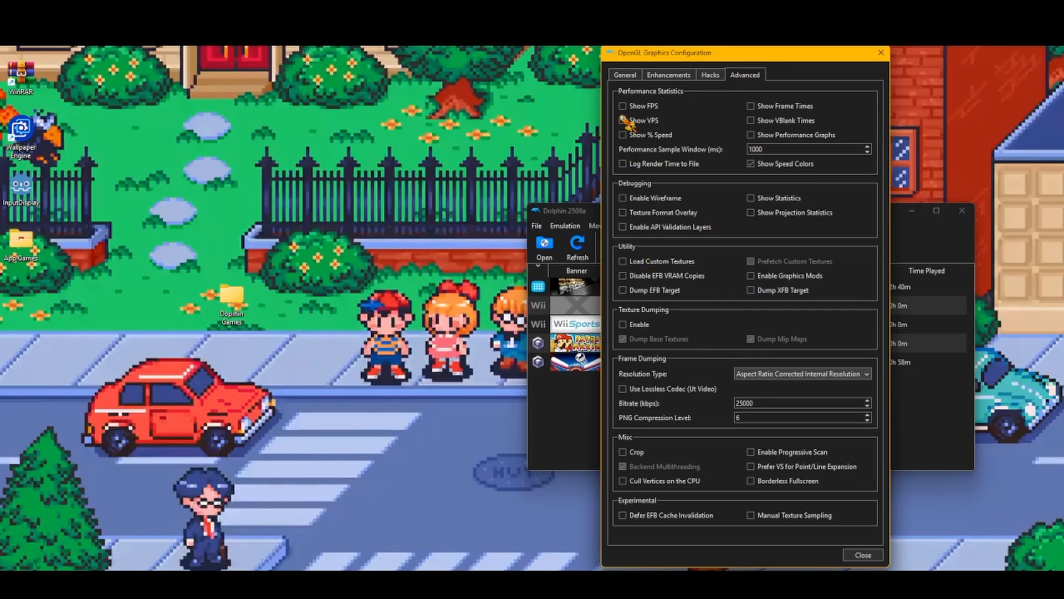
{"action": "mouse_move", "coordinate": [622, 111]}
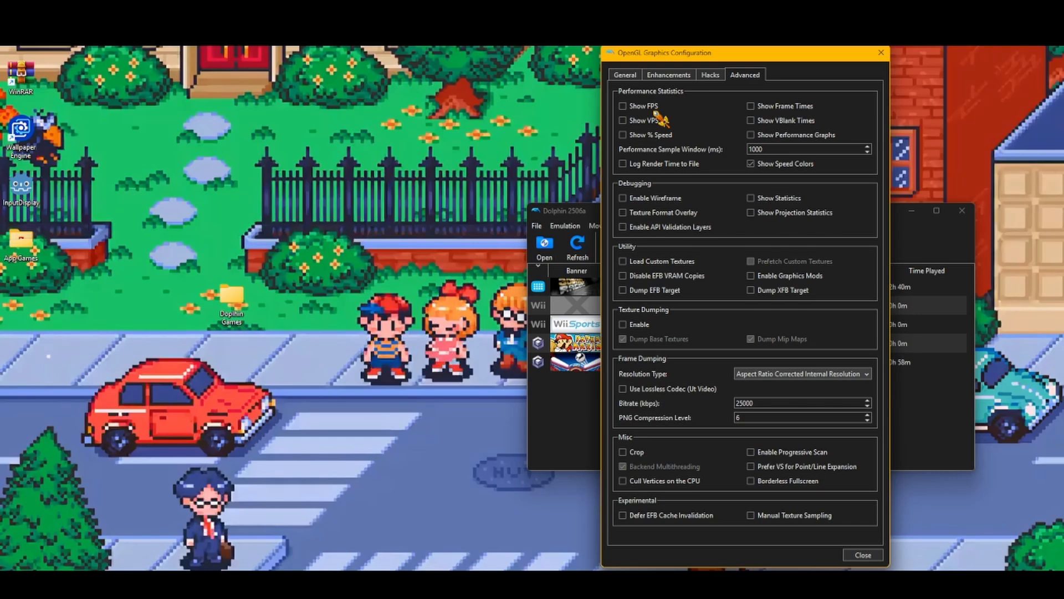
{"action": "left_click", "coordinate": [883, 55]}
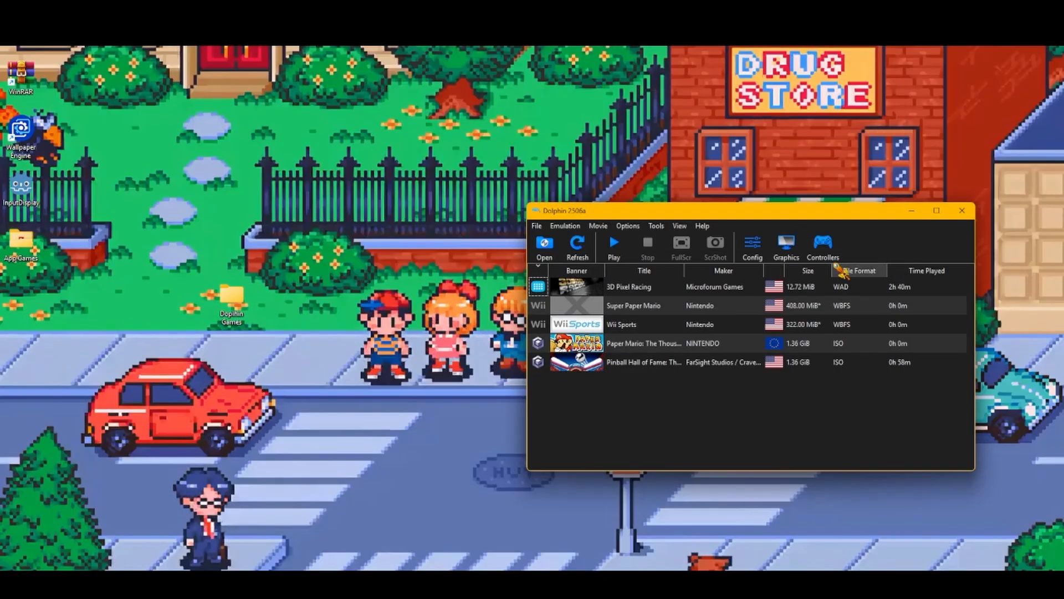
Examine the device types available for GameCube controller port 1 without changing the selected Standard Controller.
{"action": "left_click", "coordinate": [823, 244]}
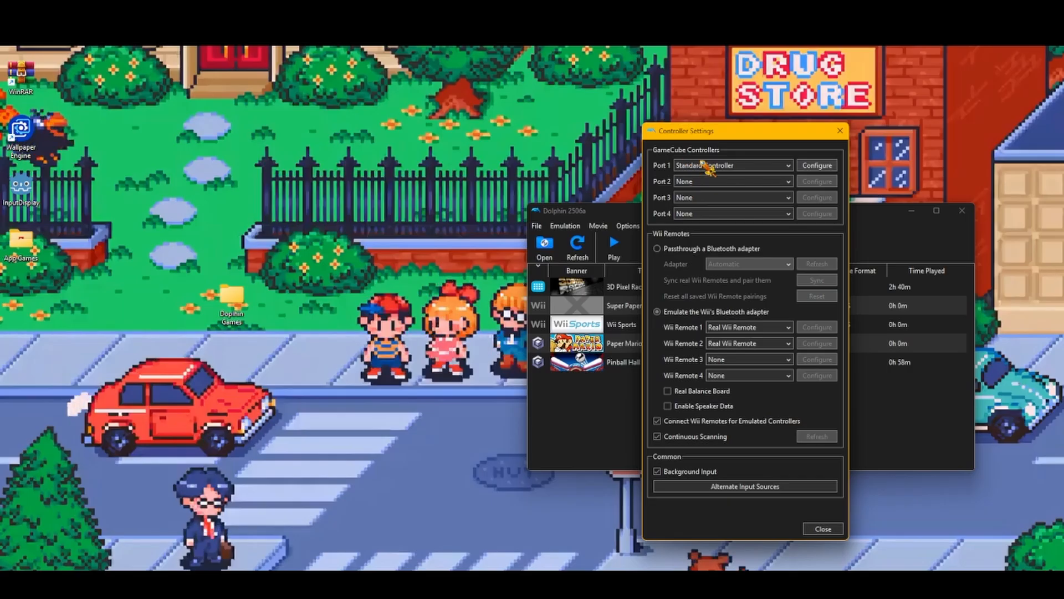
{"action": "left_click", "coordinate": [722, 165]}
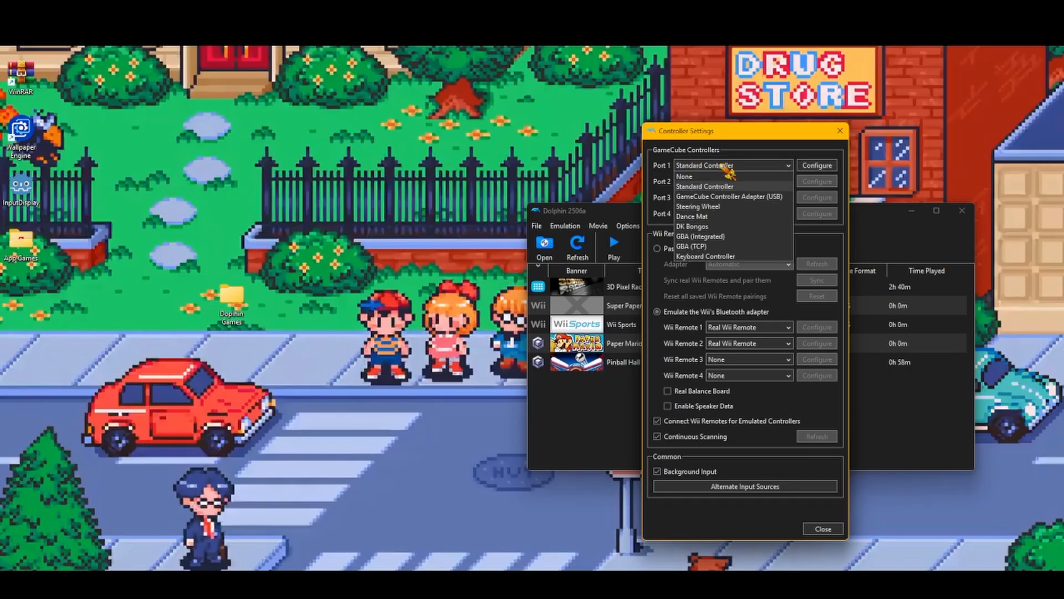
{"action": "left_click", "coordinate": [732, 168]}
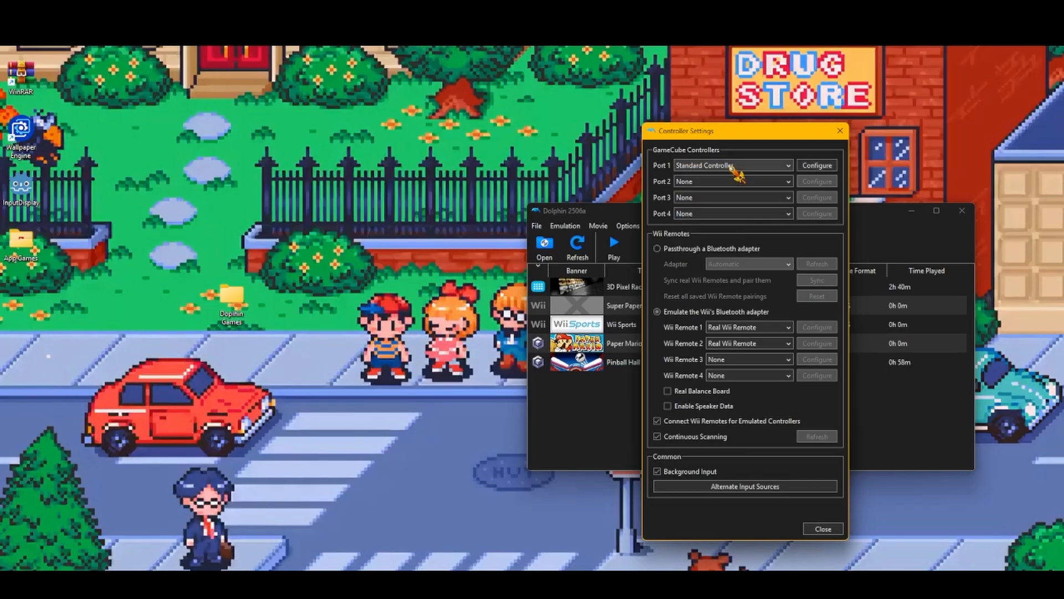
Review the button mapping and saved profiles of the port 1 GameCube controller, and close the controller settings.
{"action": "left_click", "coordinate": [801, 164]}
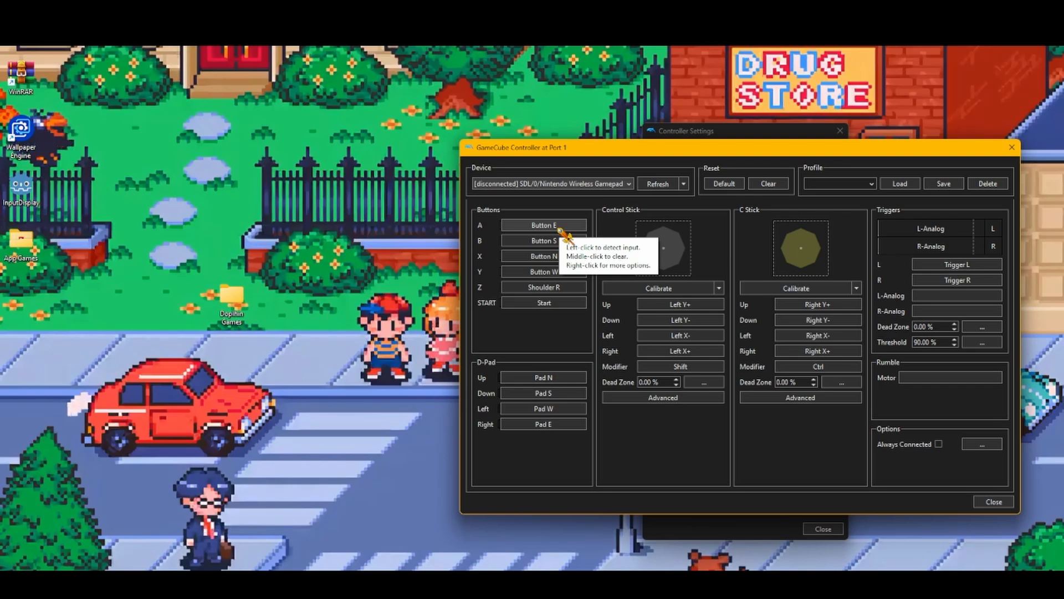
{"action": "left_click", "coordinate": [871, 183]}
{"action": "left_click", "coordinate": [862, 155]}
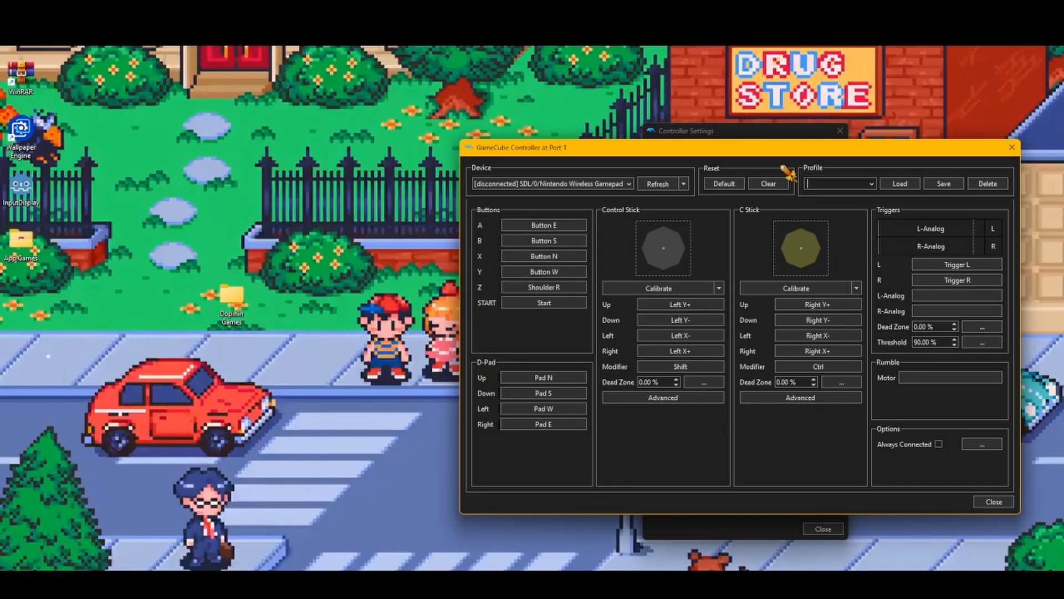
{"action": "left_click", "coordinate": [1012, 147]}
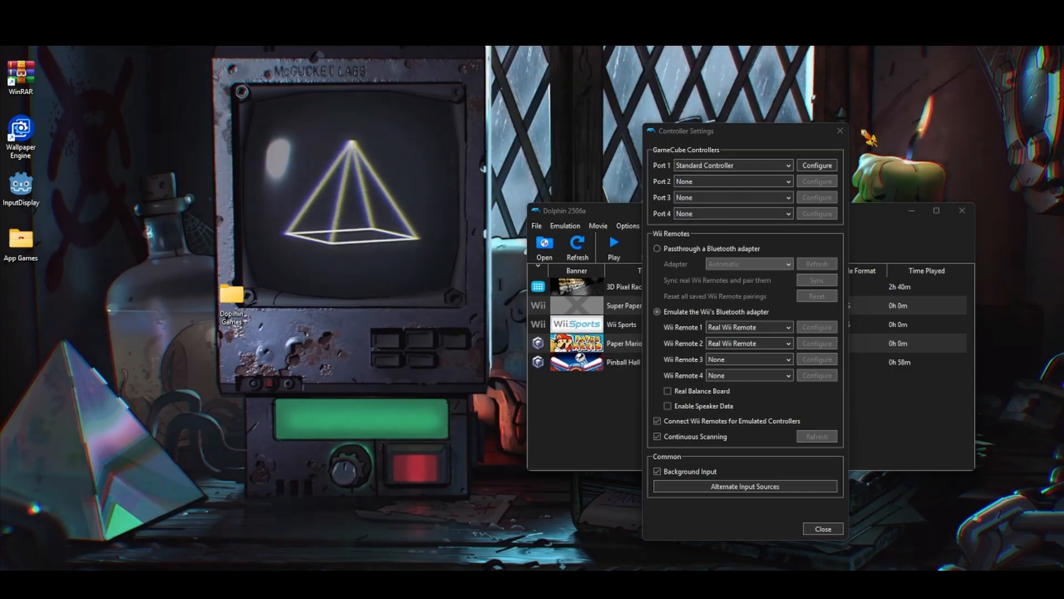
{"action": "left_click", "coordinate": [840, 130]}
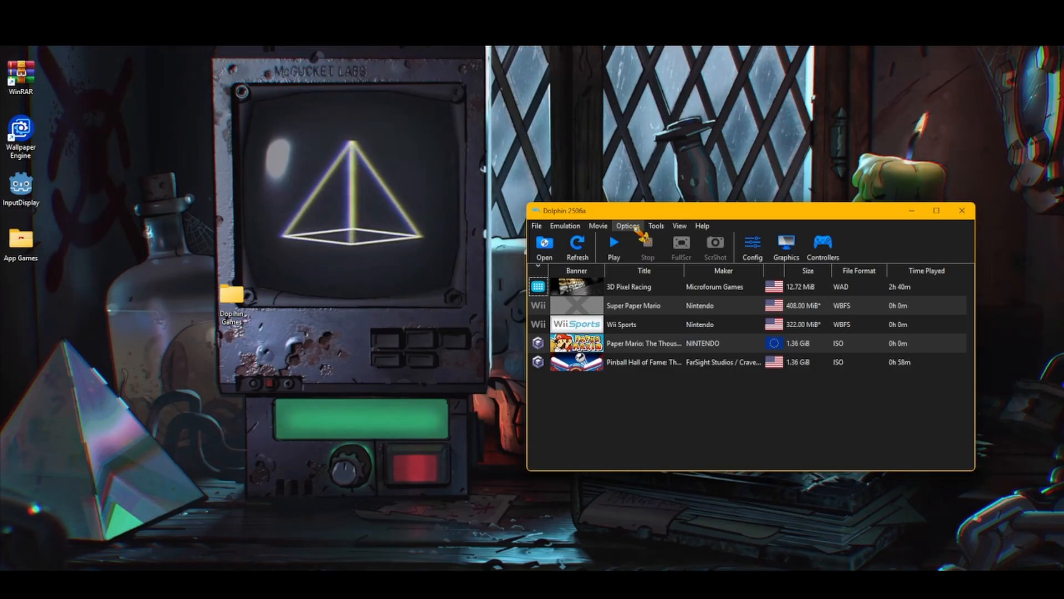
Review the general, volume and emulation speed hotkeys in the hotkey settings, and close them.
{"action": "left_click", "coordinate": [632, 226]}
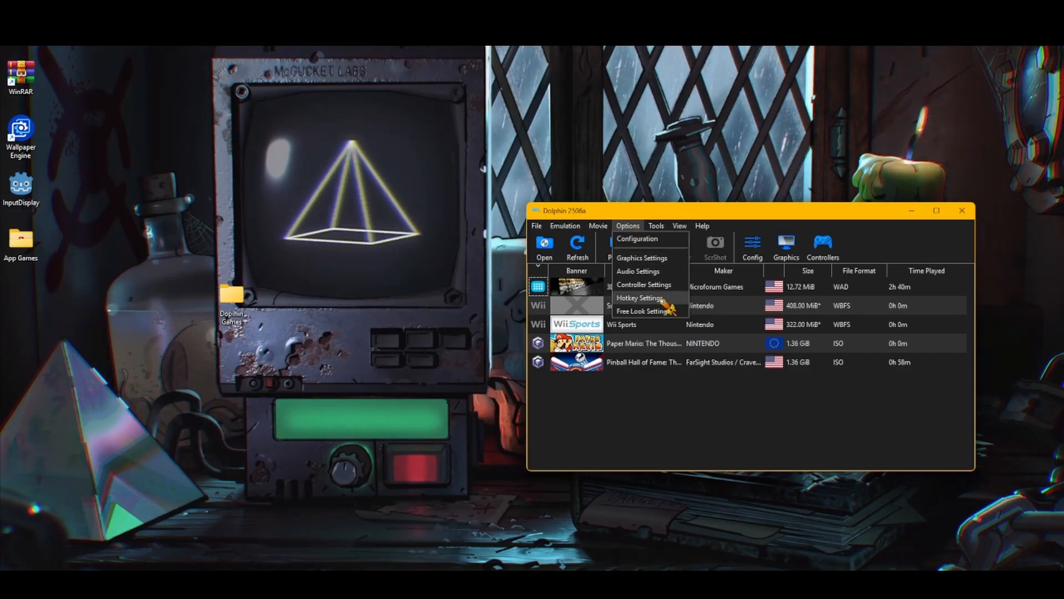
{"action": "left_click", "coordinate": [643, 298]}
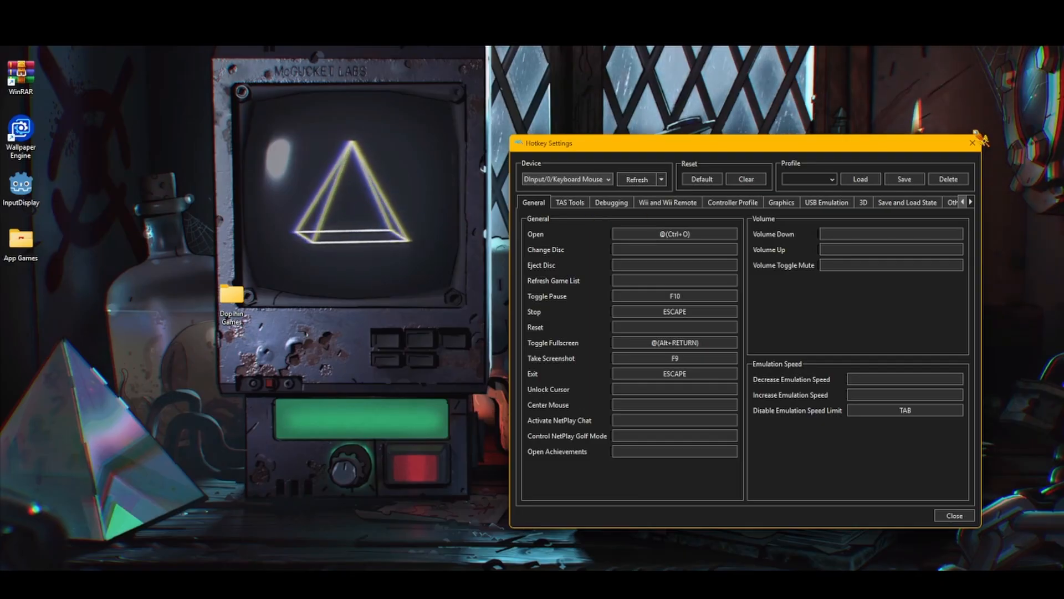
{"action": "left_click", "coordinate": [974, 143]}
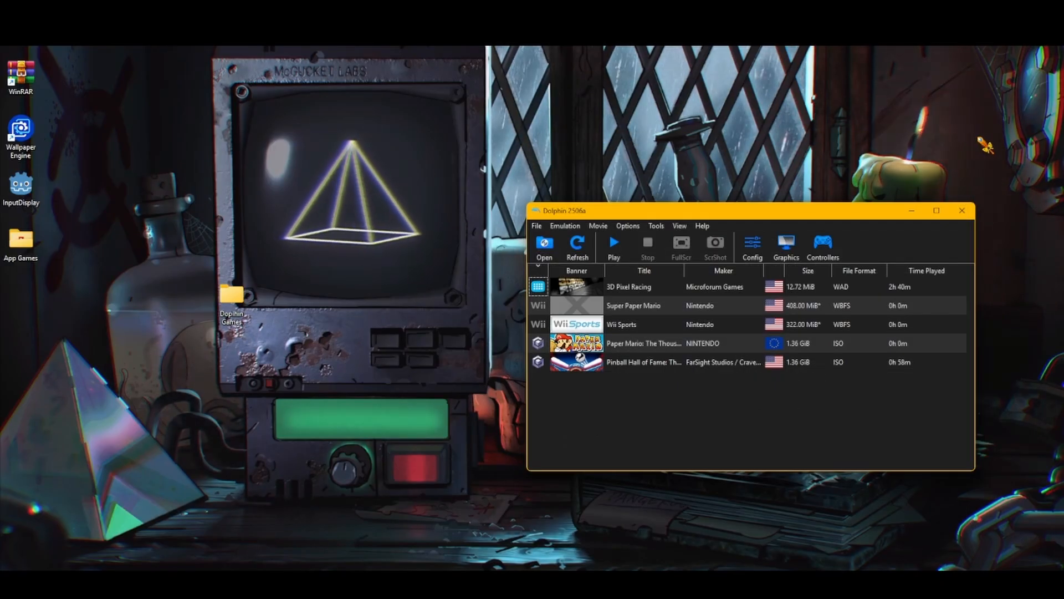